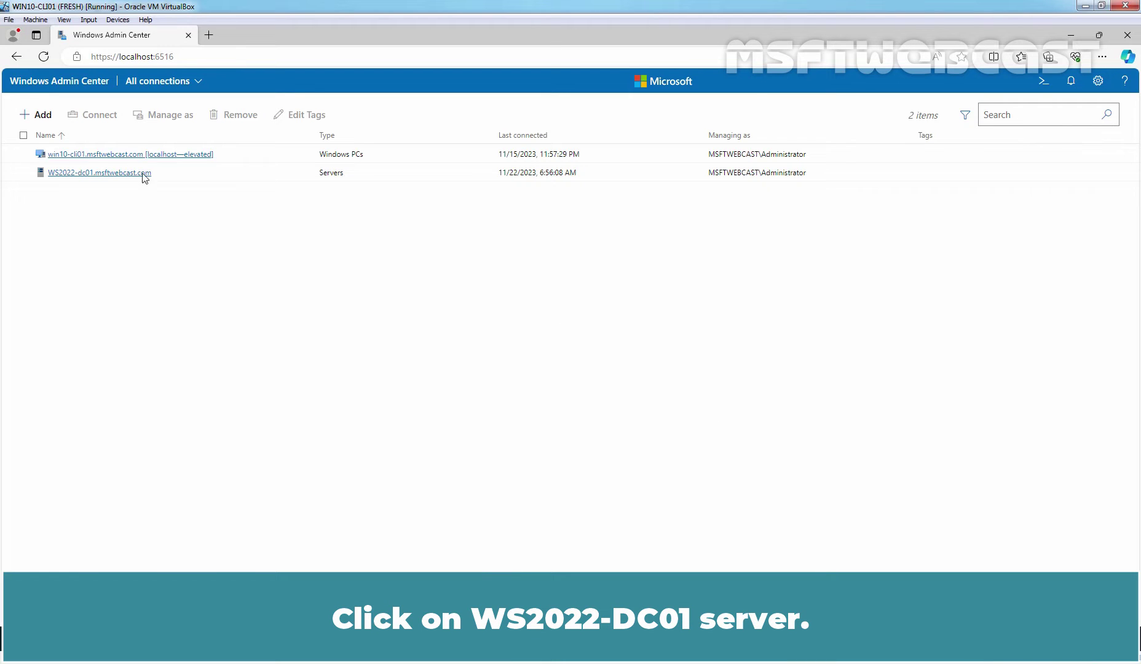
Step: Open WS2022-dc01's Files & file sharing tool to list its shares: ADMIN$, C$, E$, NETLOGON, SYSVOL
click(87, 175)
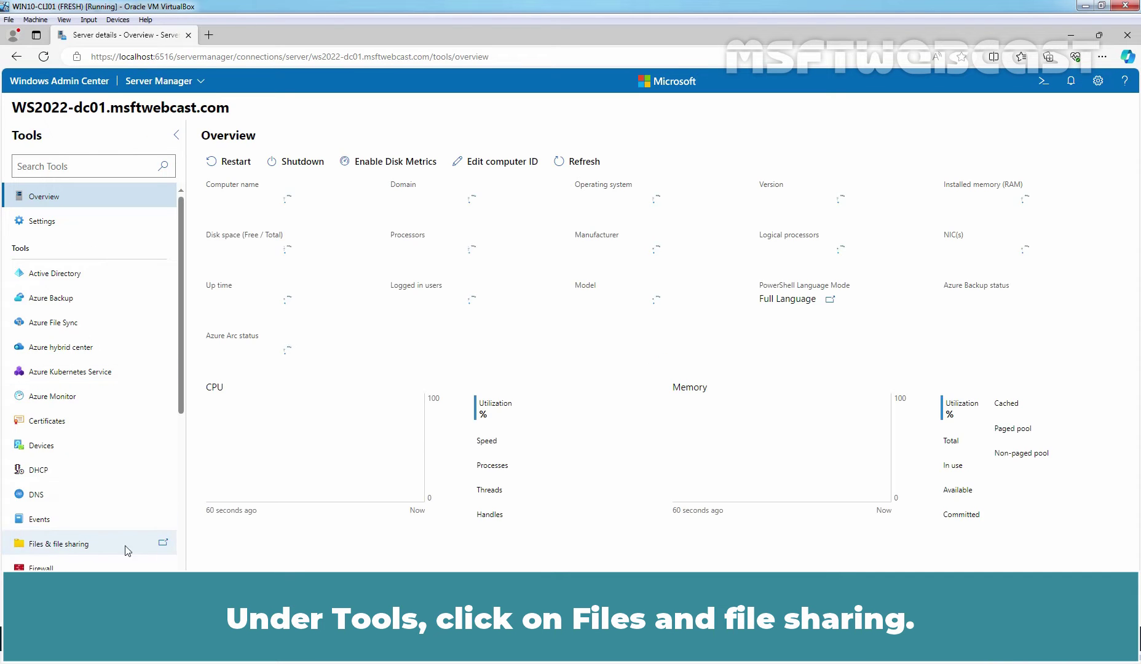
click(65, 549)
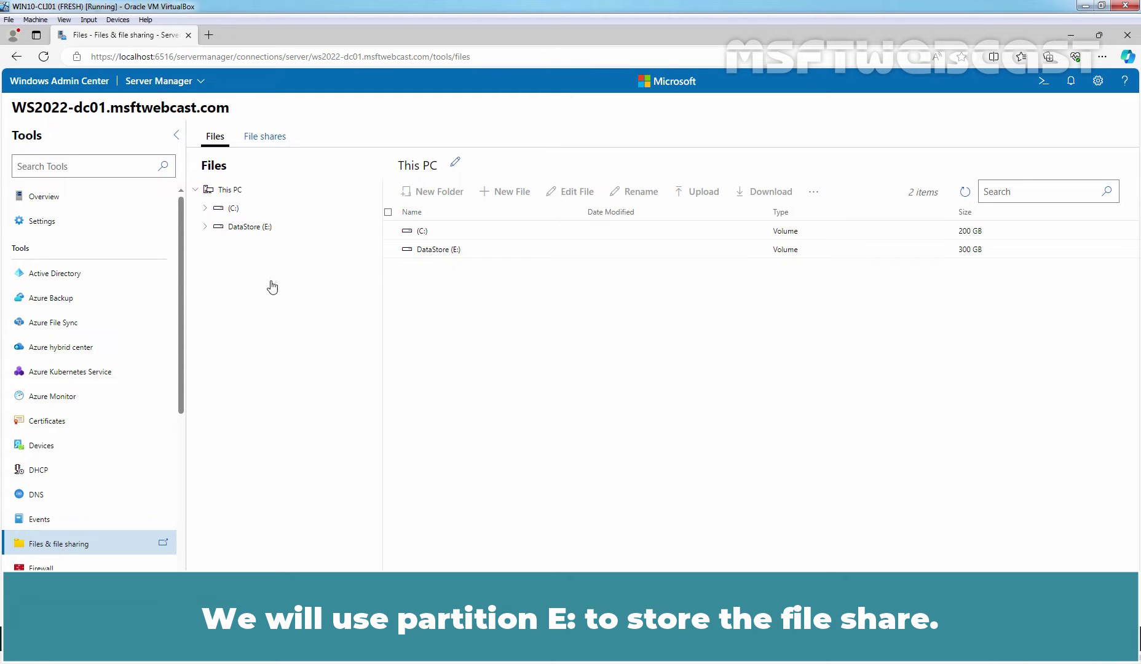
click(264, 138)
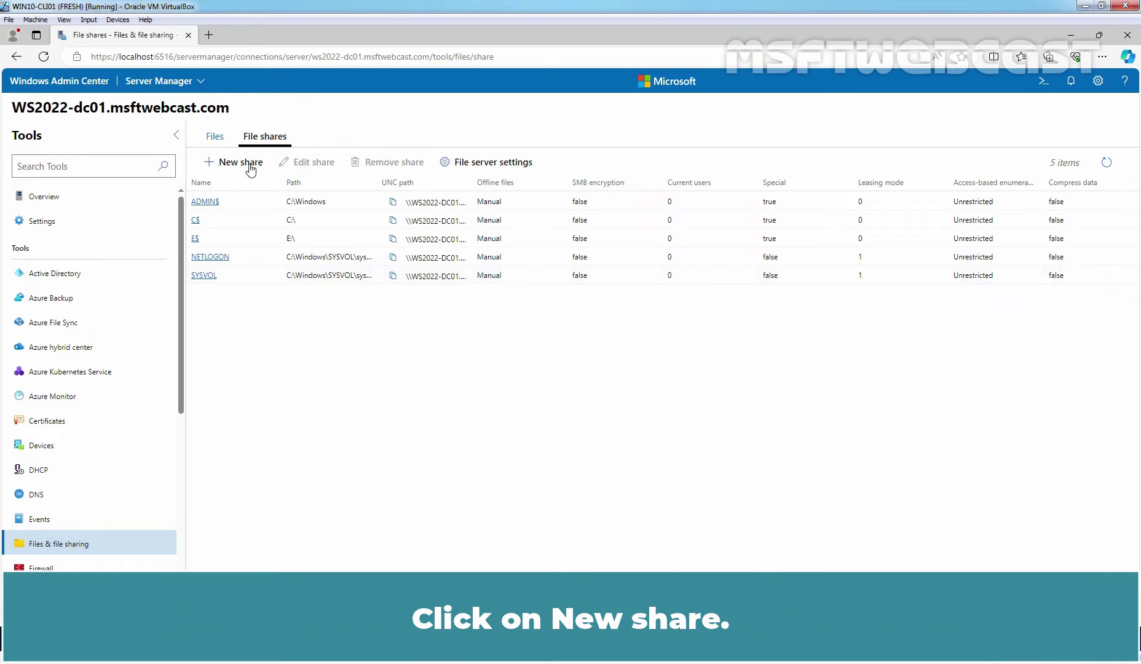
Step: Start a new file share and create the folder E:\TestData as its location
click(234, 166)
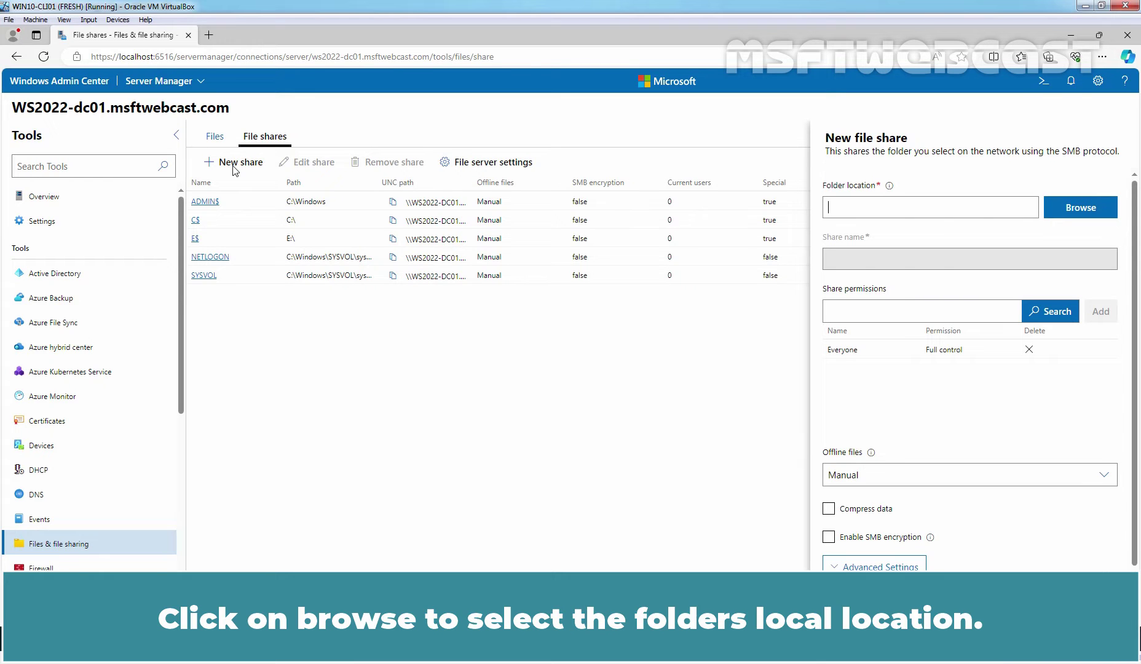
click(1077, 209)
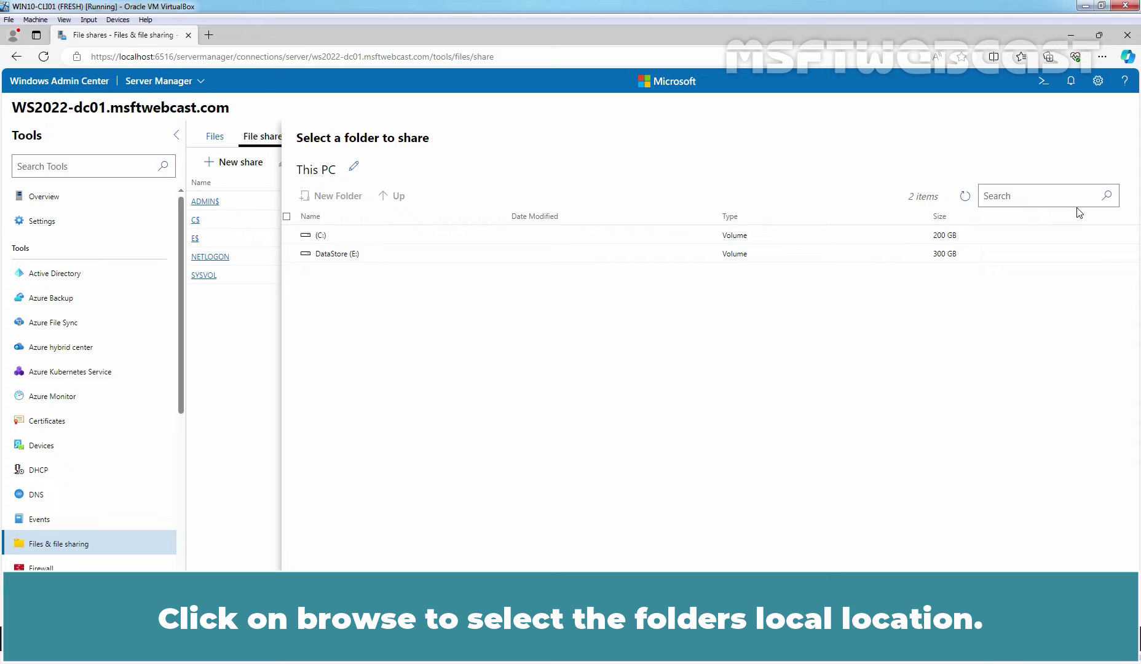
double_click(334, 253)
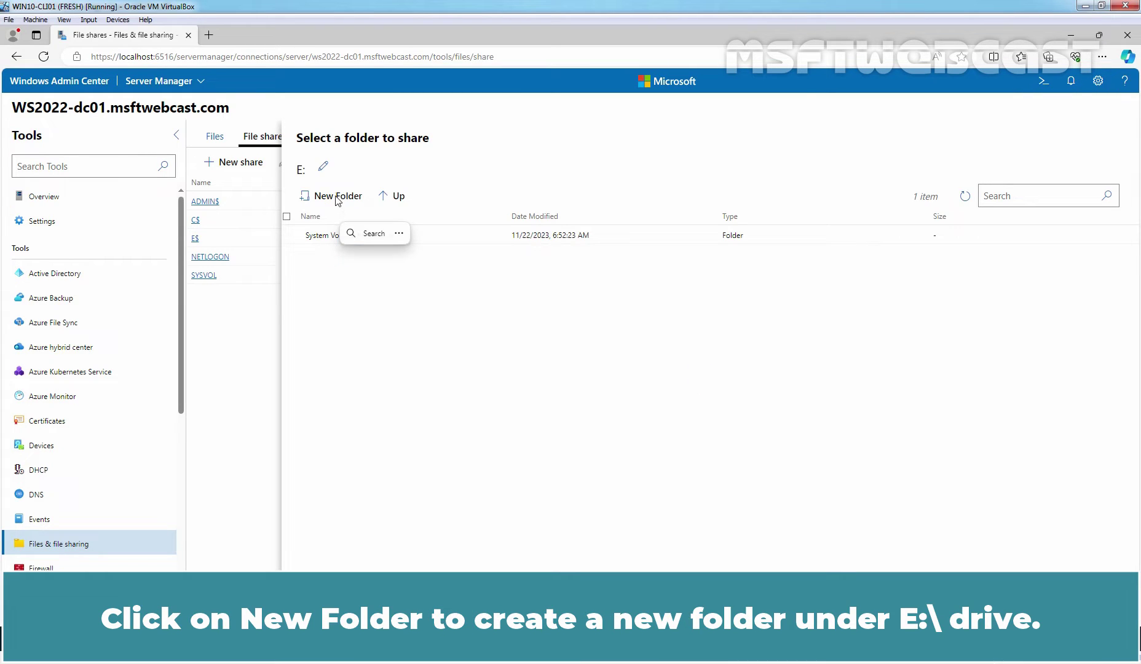
click(337, 197)
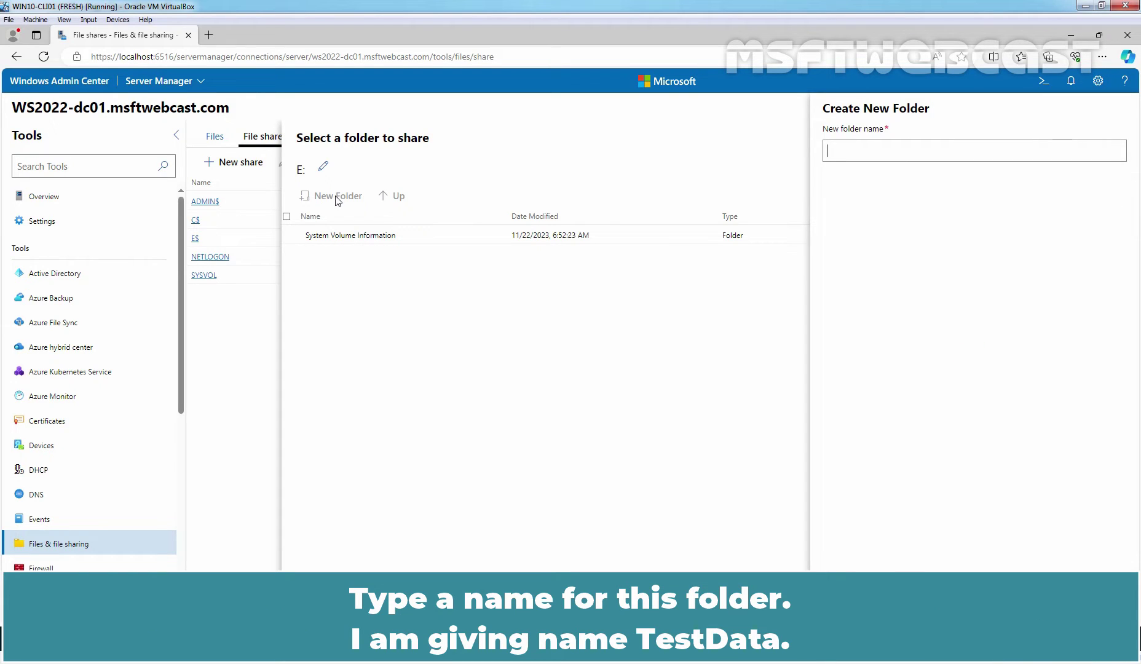
text(TestData)
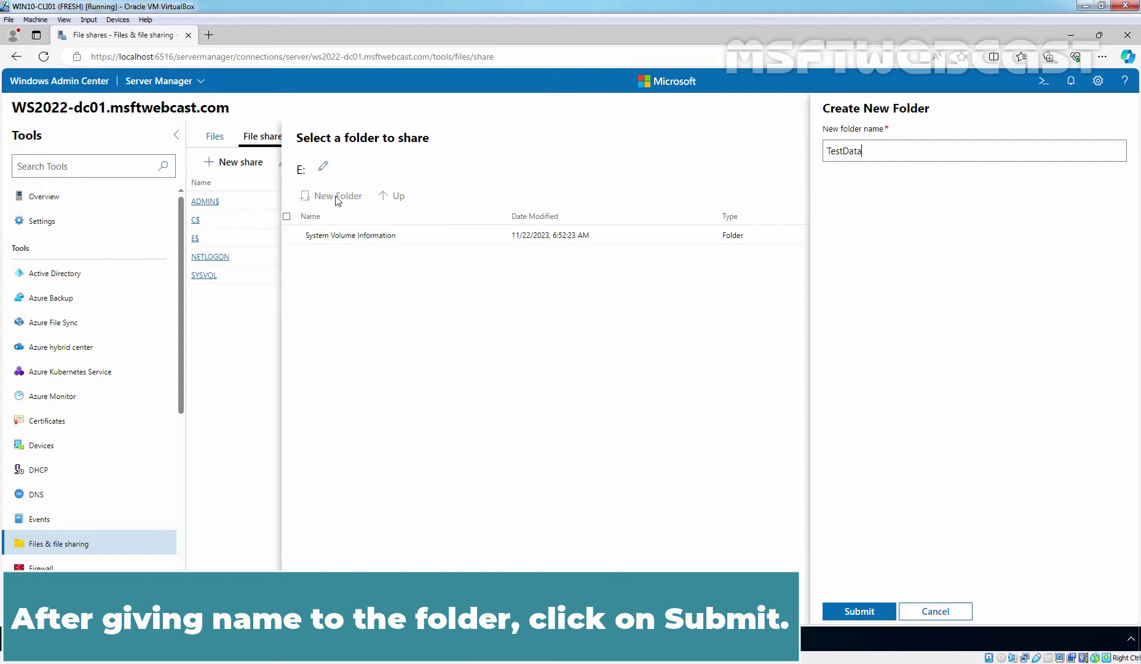
click(860, 611)
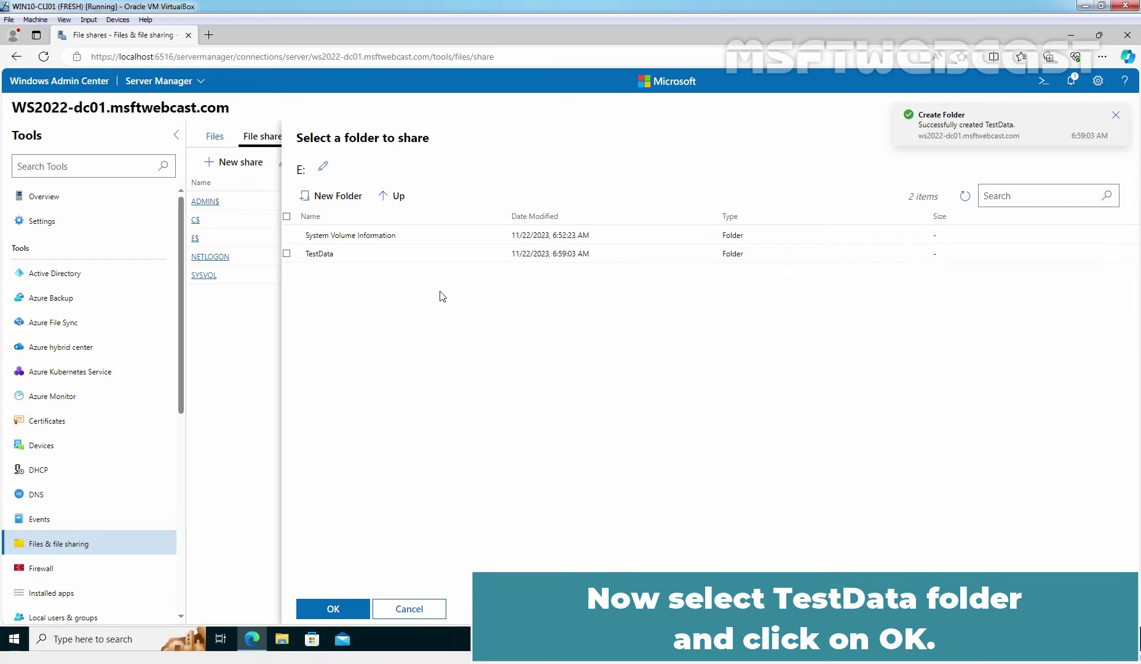
click(292, 253)
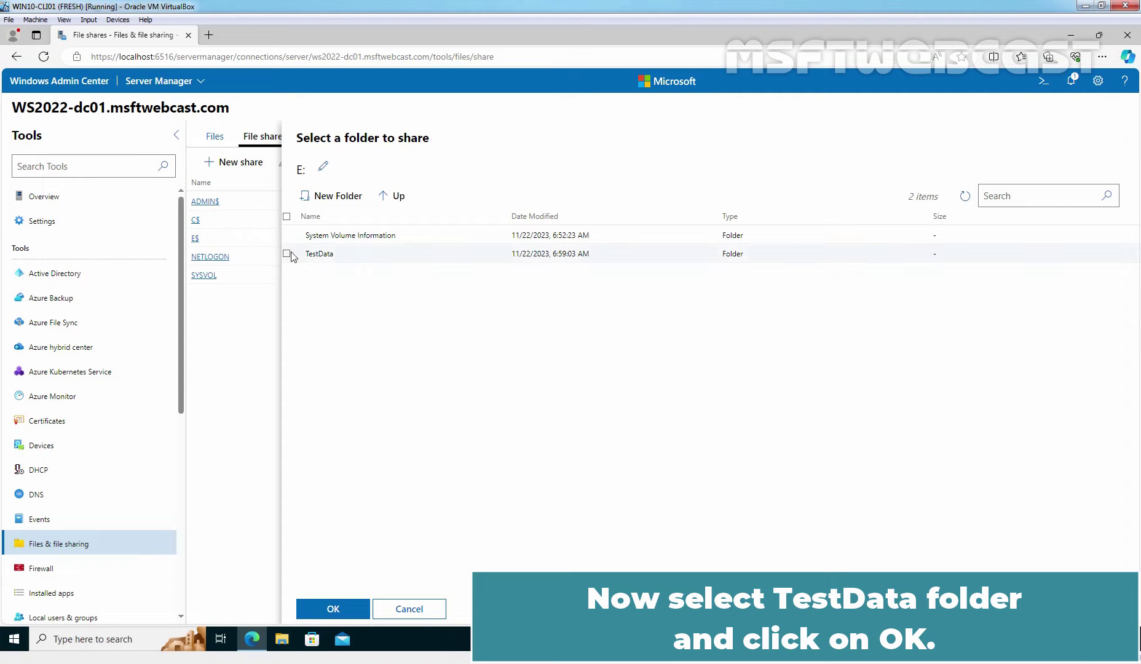
click(337, 608)
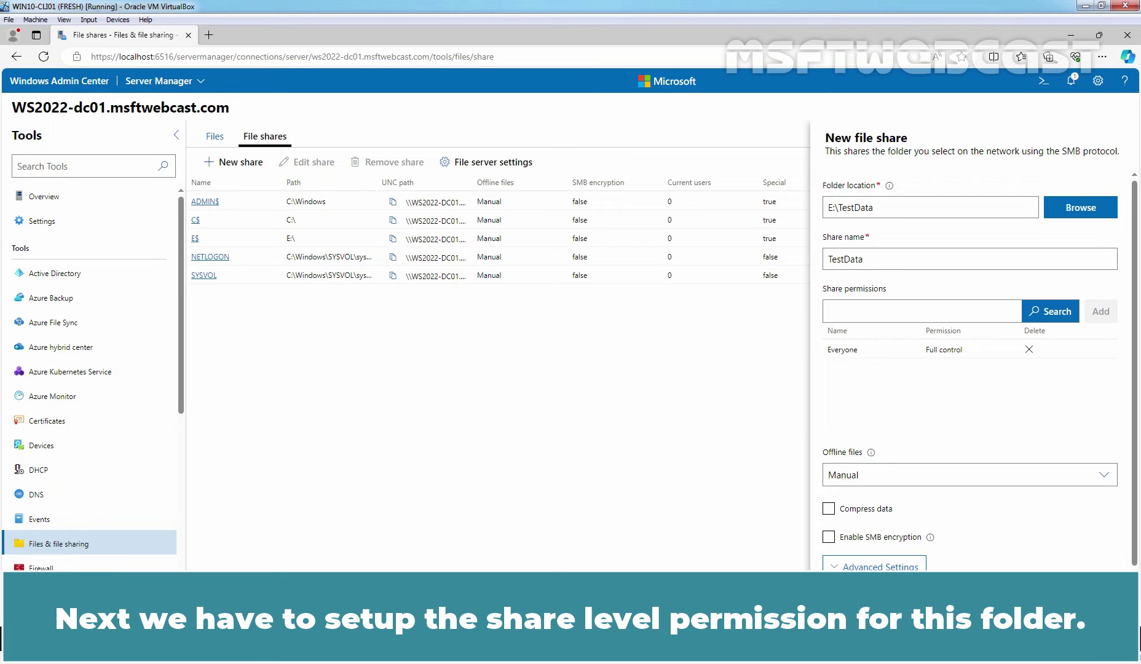
Step: Start adding an account to the new share's permissions via Search
click(1052, 313)
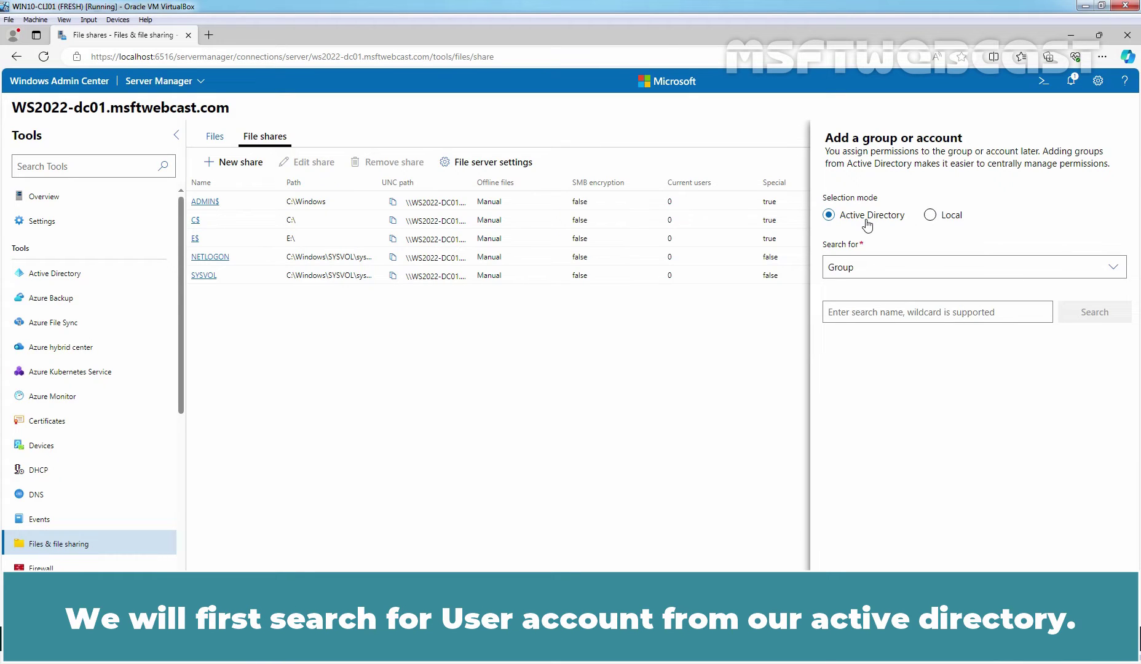
Step: Search Active Directory users for 'administrator' and check the Administrator account
click(871, 266)
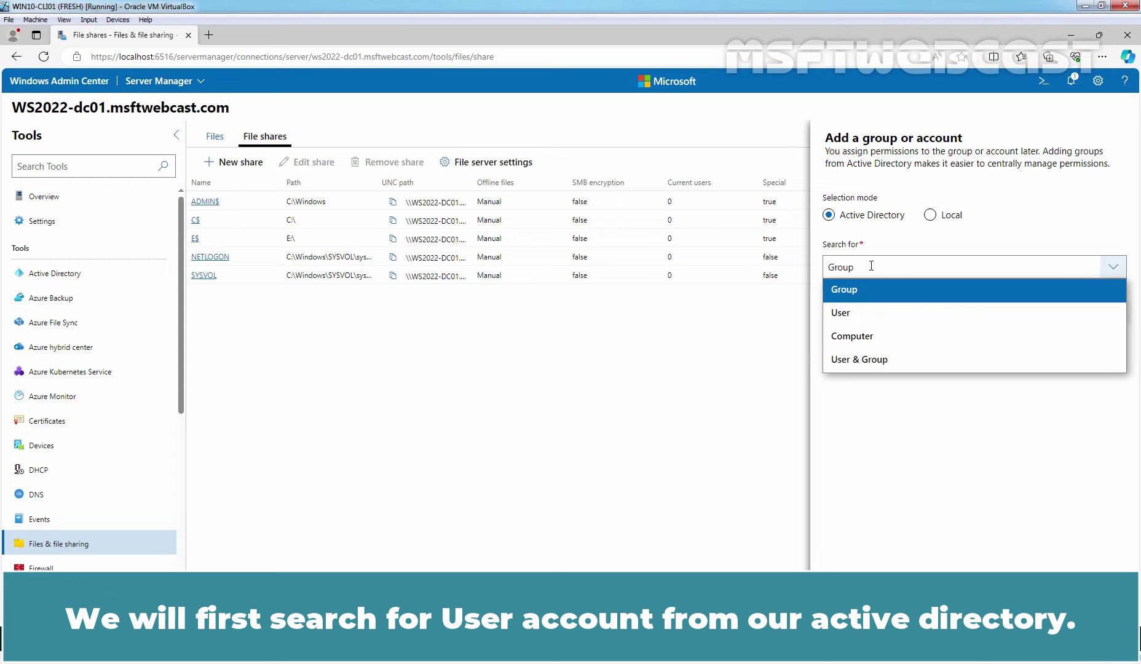
click(853, 318)
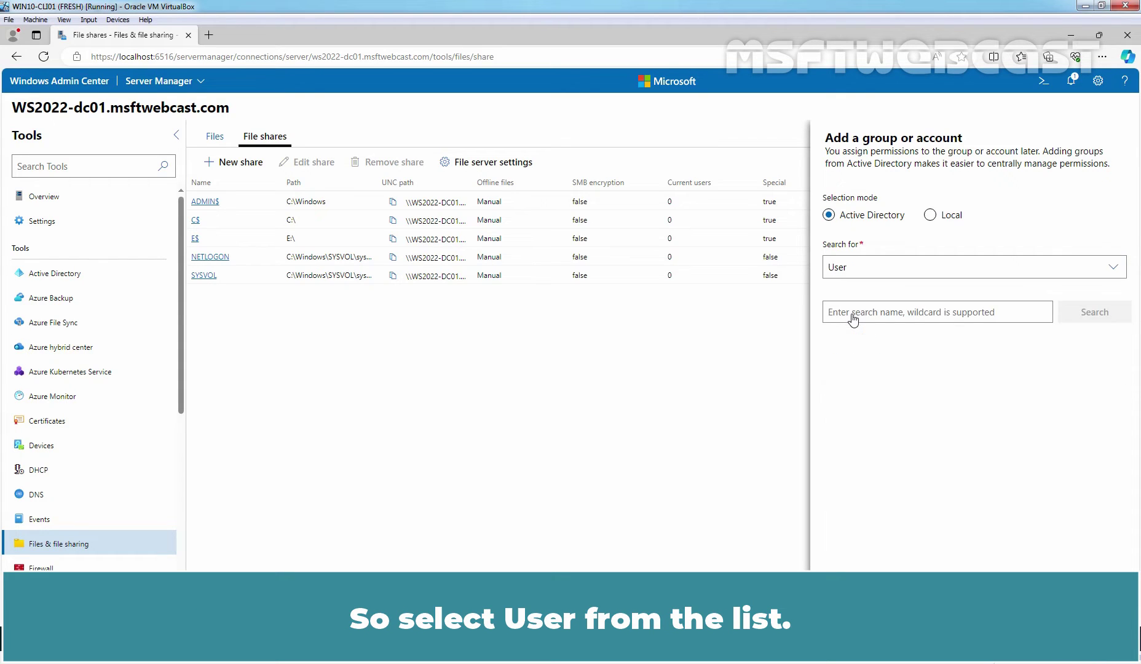
click(868, 316)
text(administrator)
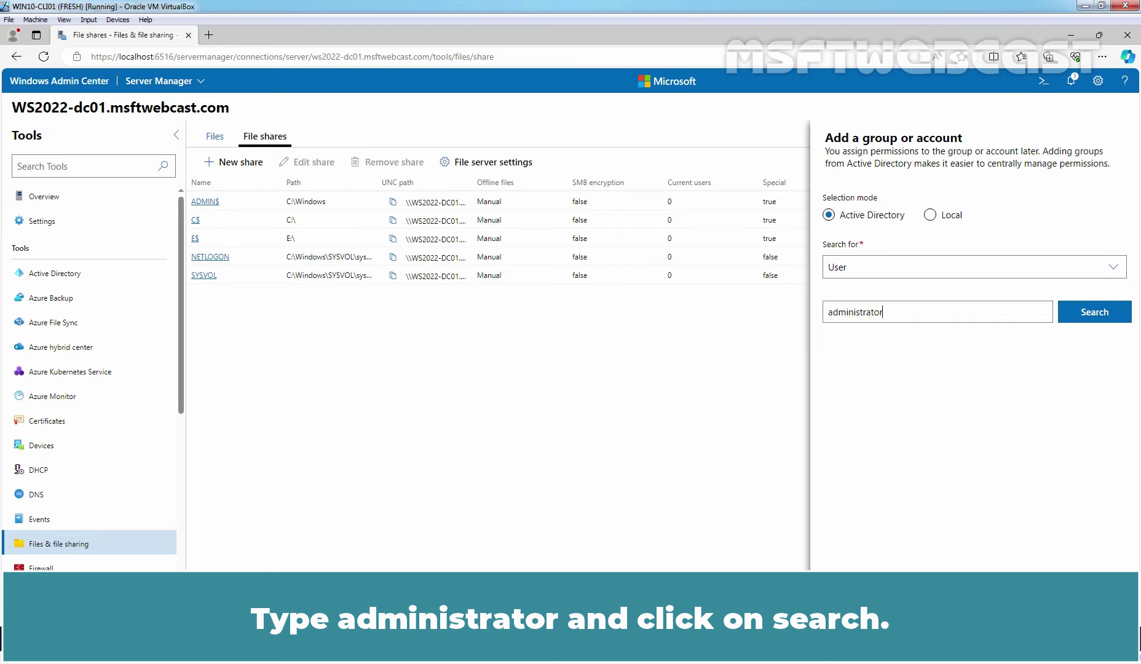
click(1097, 315)
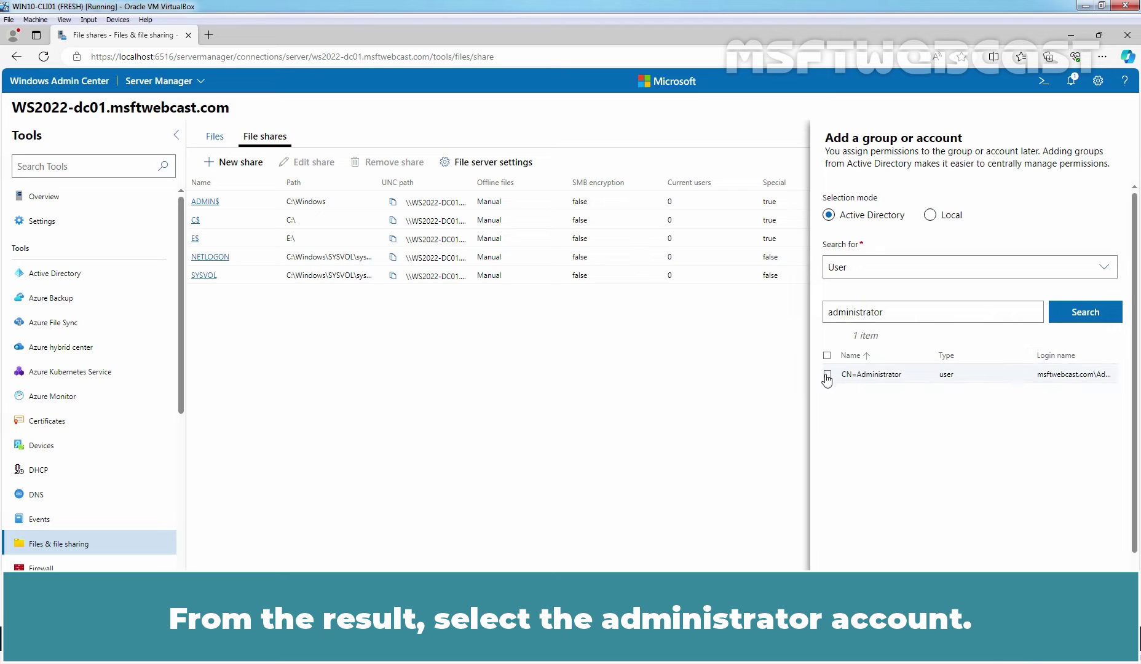
click(827, 374)
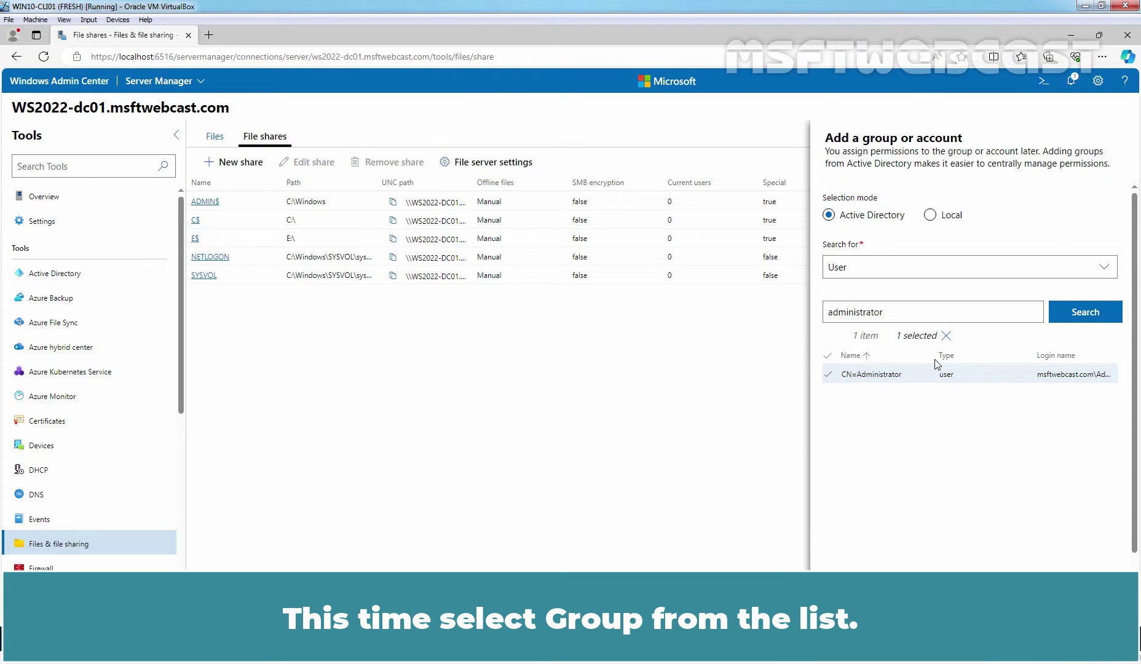
Step: Search groups for 'testgroup', check TestGroup, and add it with Administrator to share permissions
click(861, 269)
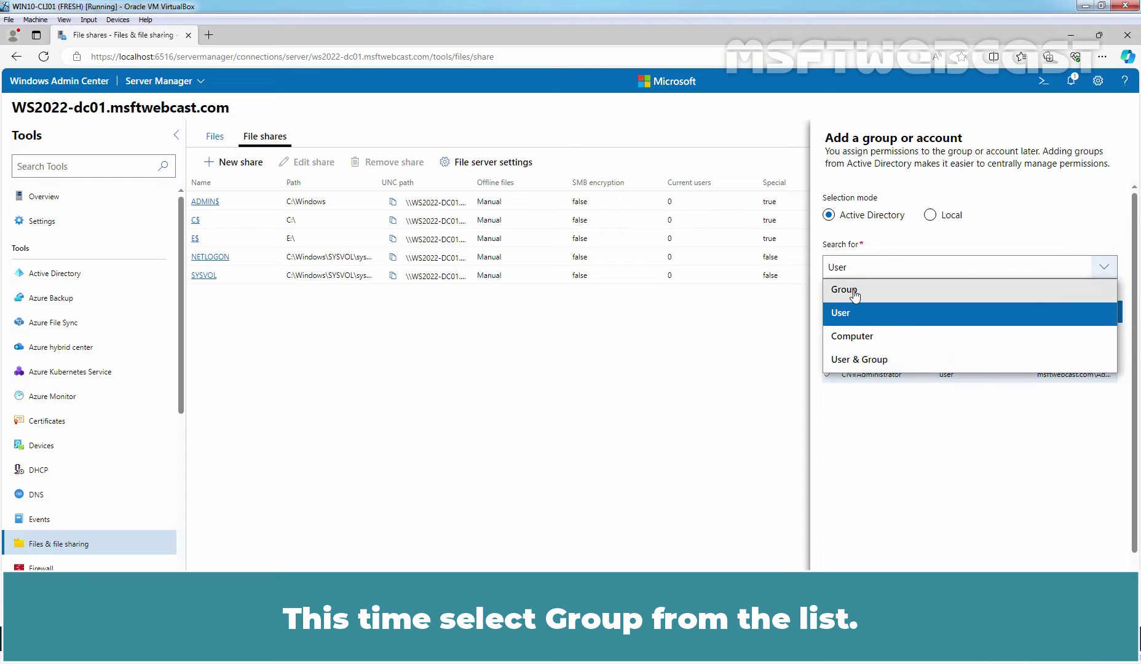
click(853, 294)
key(Tab)
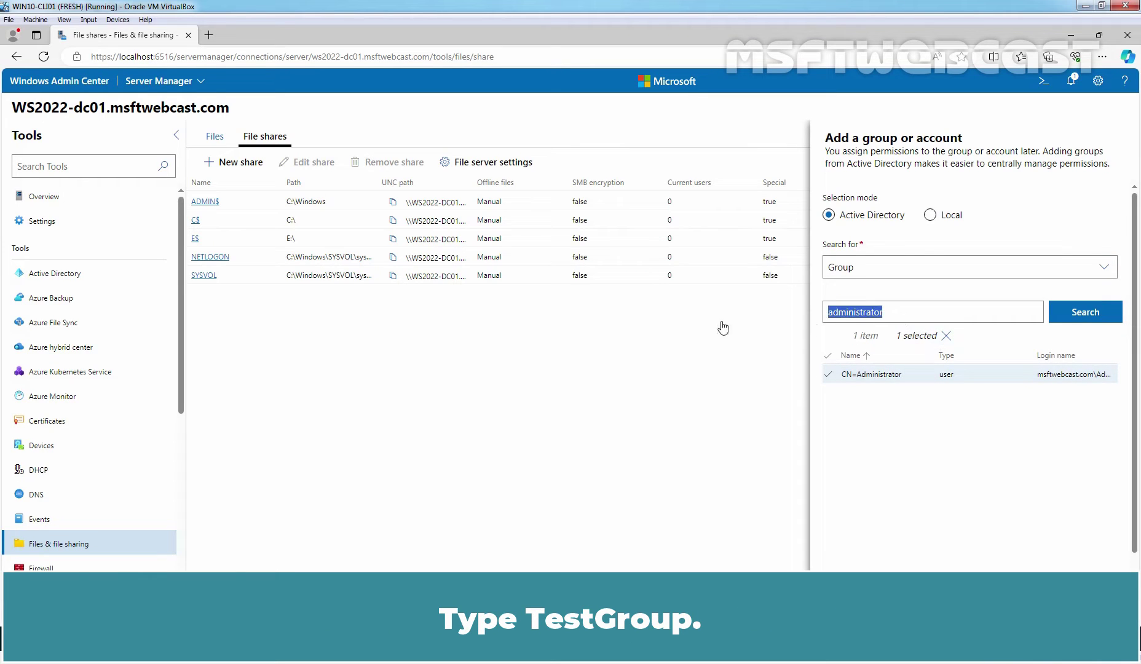
text(testgroup)
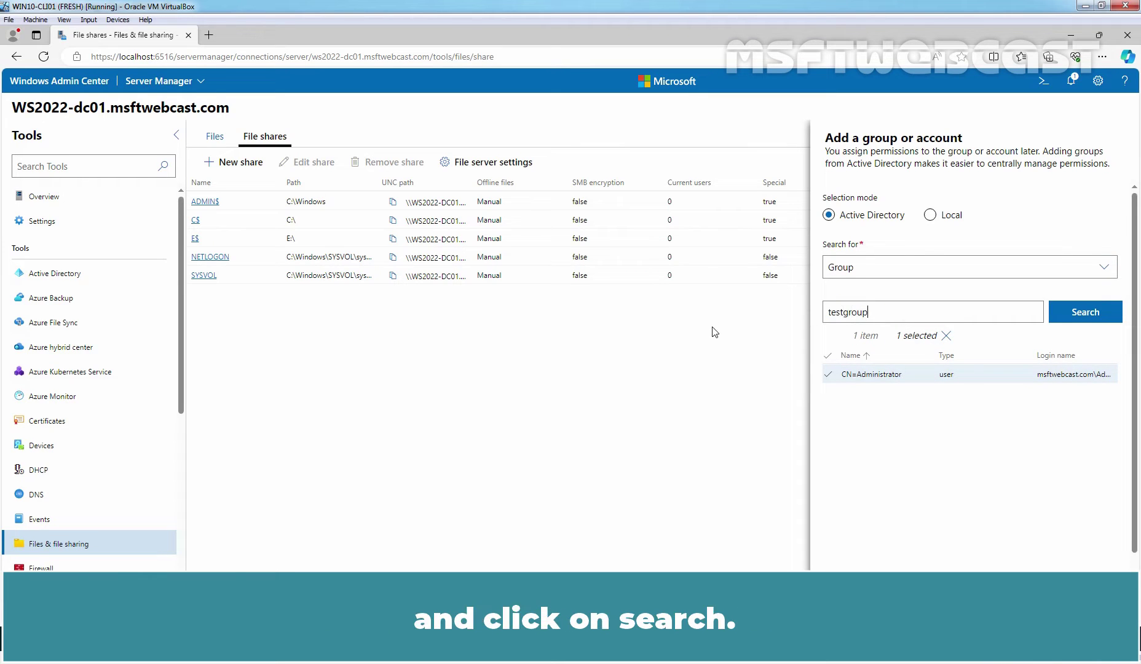
click(1085, 316)
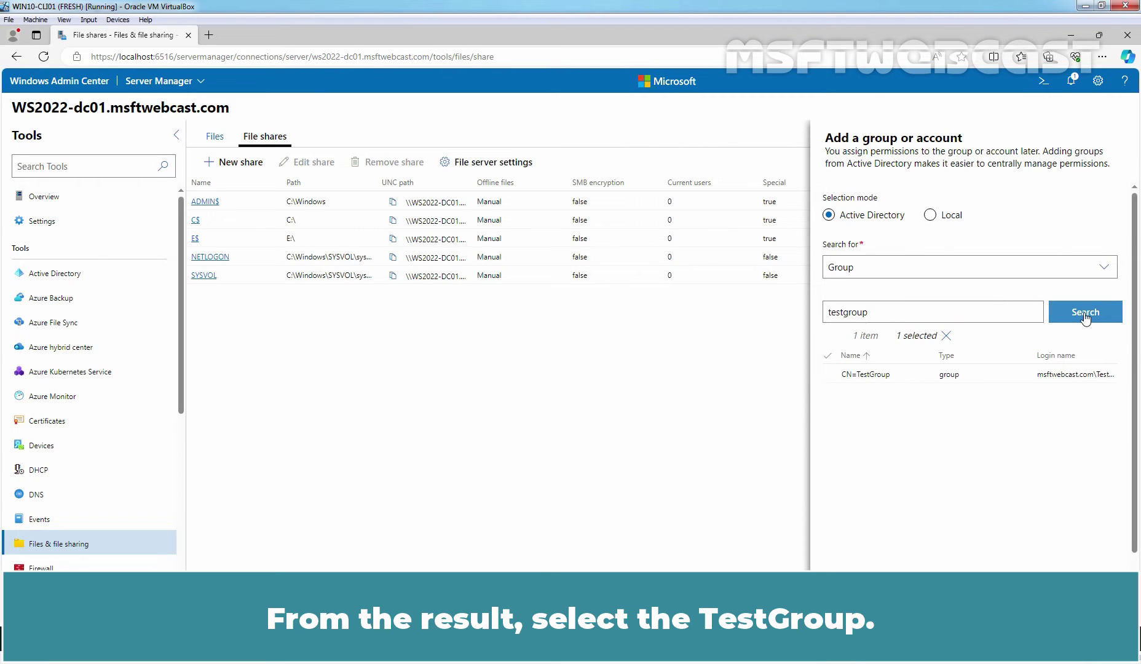
click(827, 374)
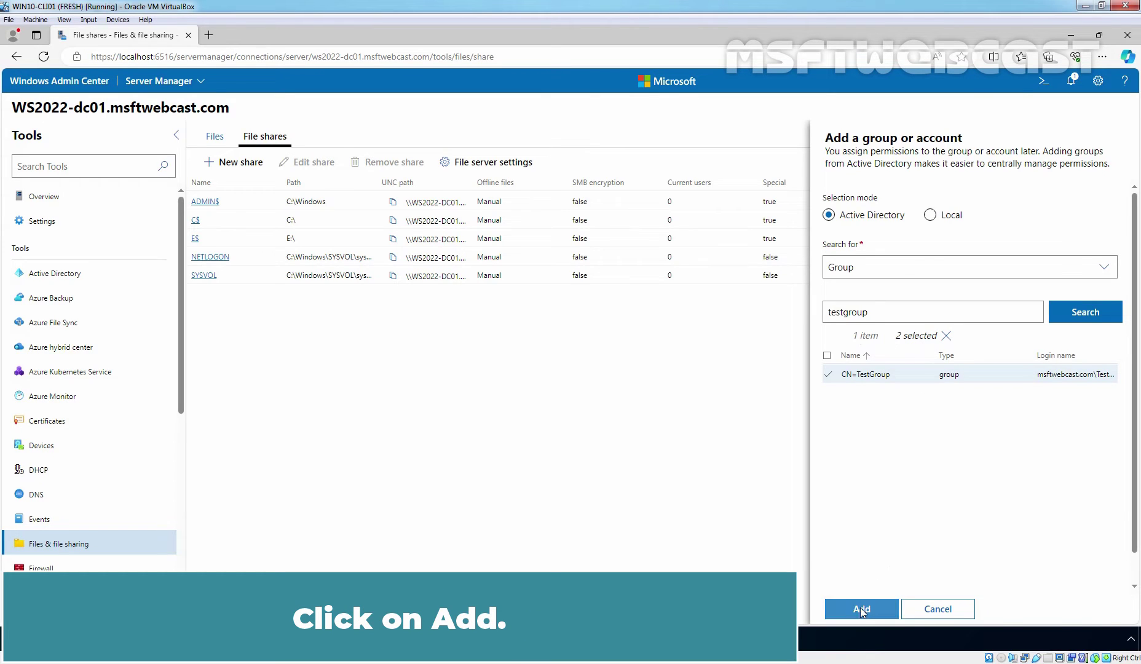
click(862, 607)
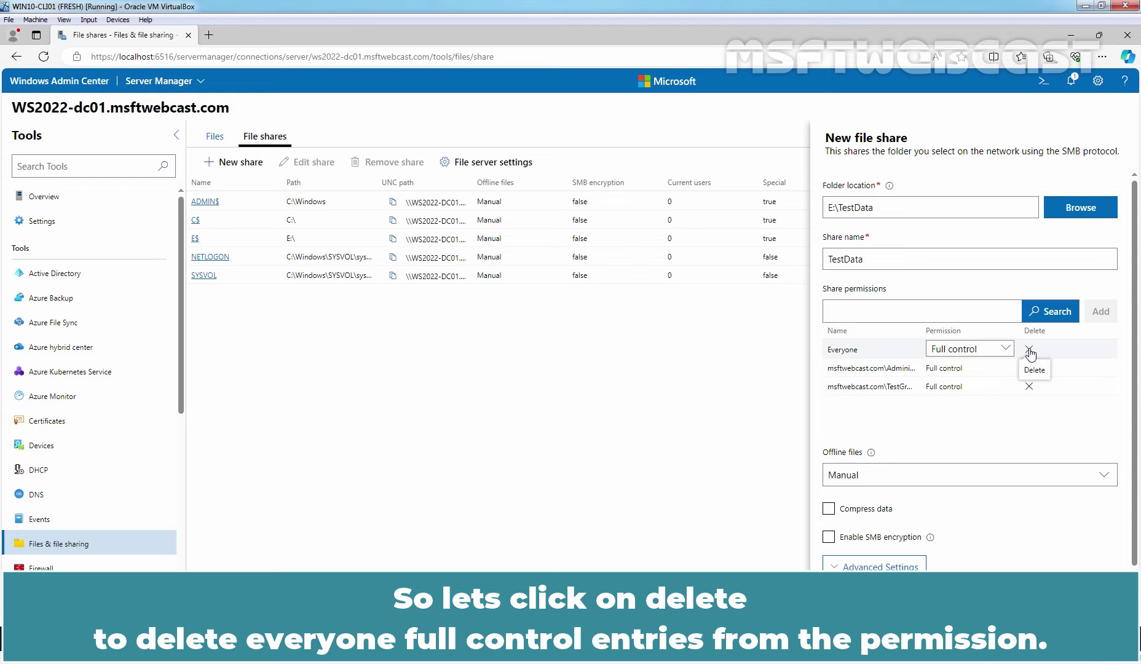
Step: Remove Everyone from the share permissions and create the TestData share
click(1029, 351)
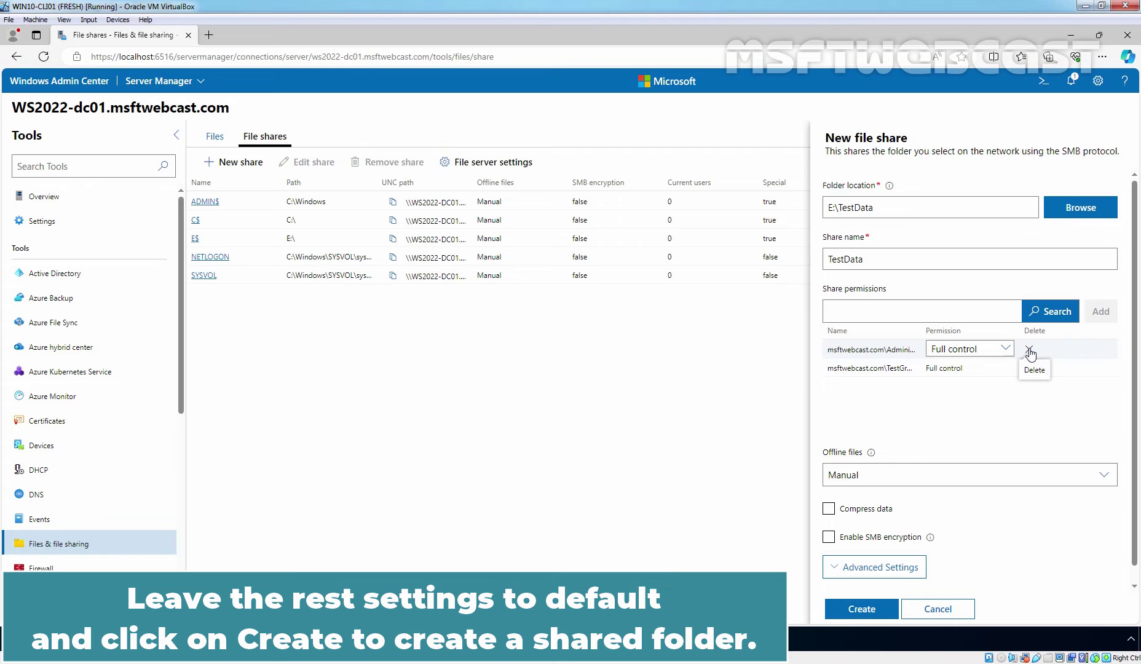
click(862, 609)
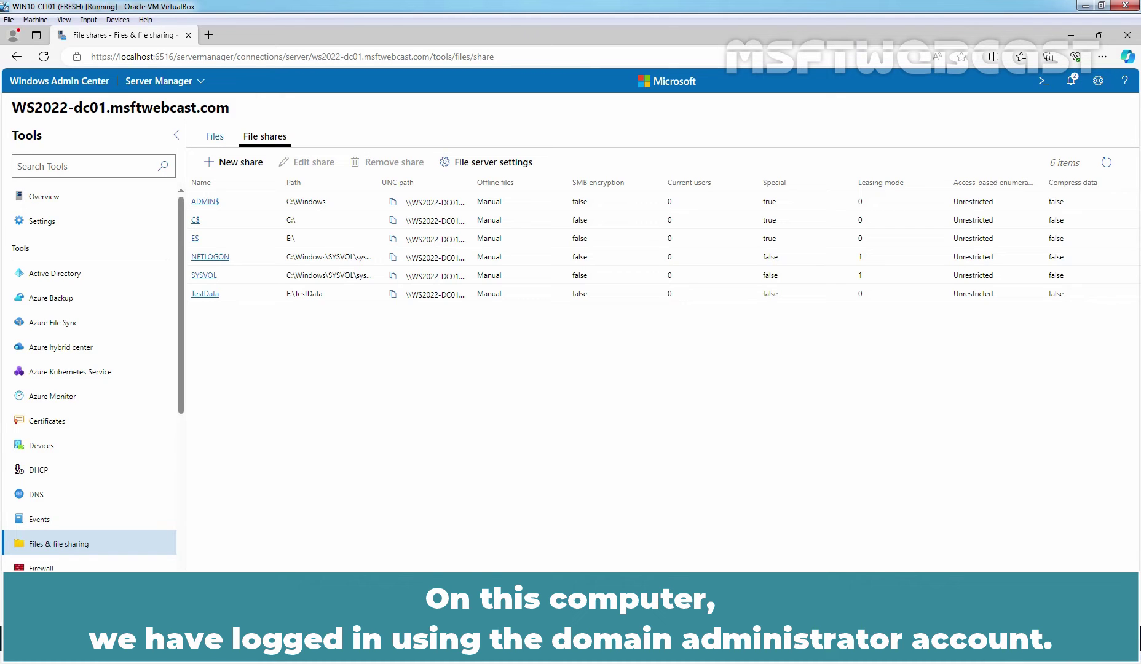
key(super+r)
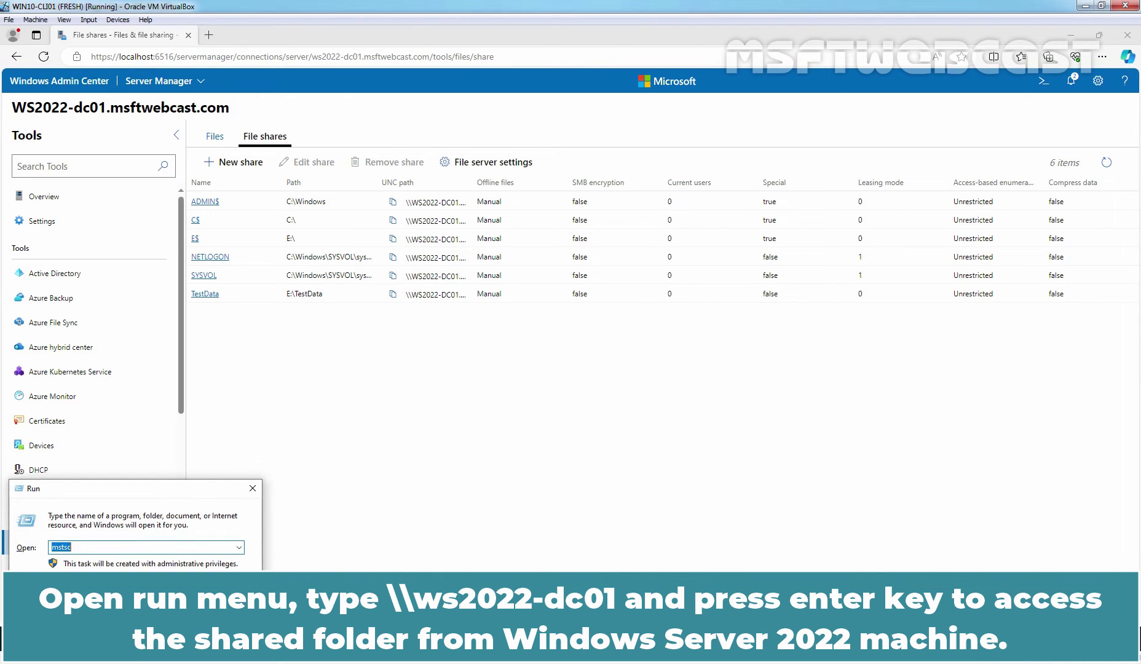
Step: Open the network location \\ws2022-dc01 from the Run dialog
text(\ws2022-dc01)
key(Return)
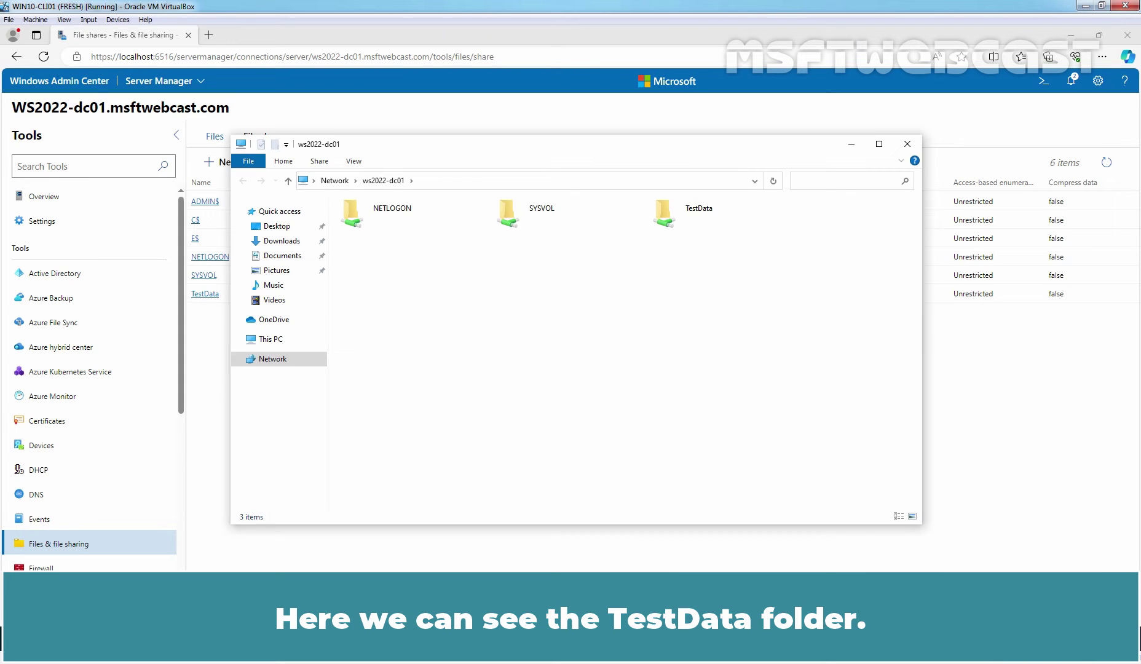
Step: Open the TestData share and create a new folder named Admin inside it
double_click(684, 217)
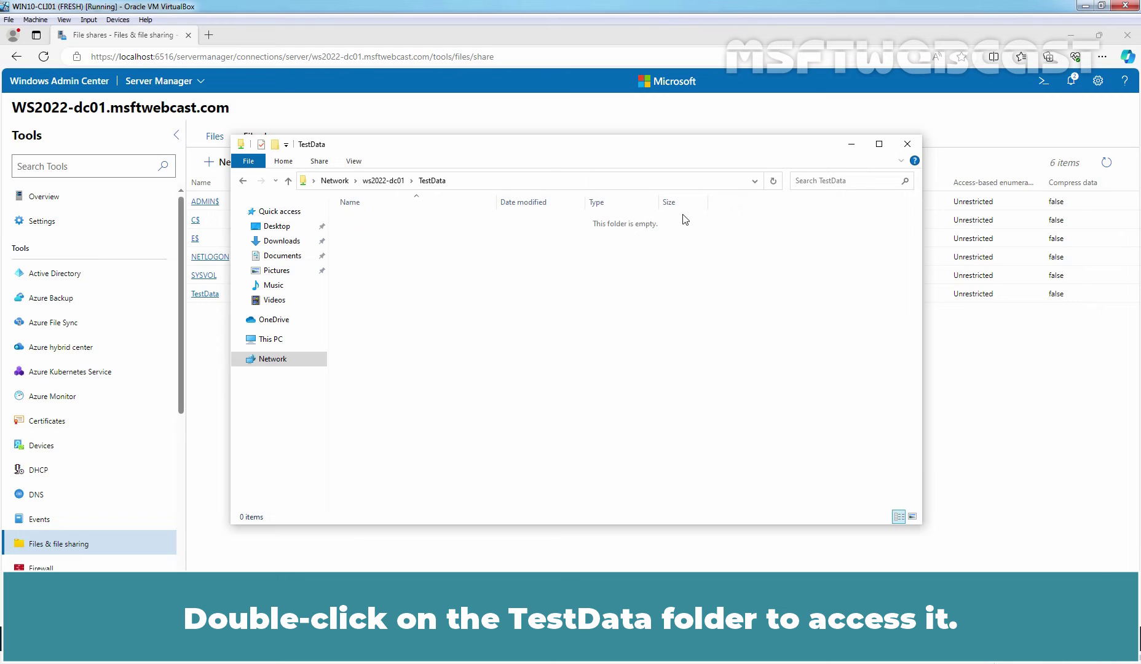
key(ctrl+shift+n)
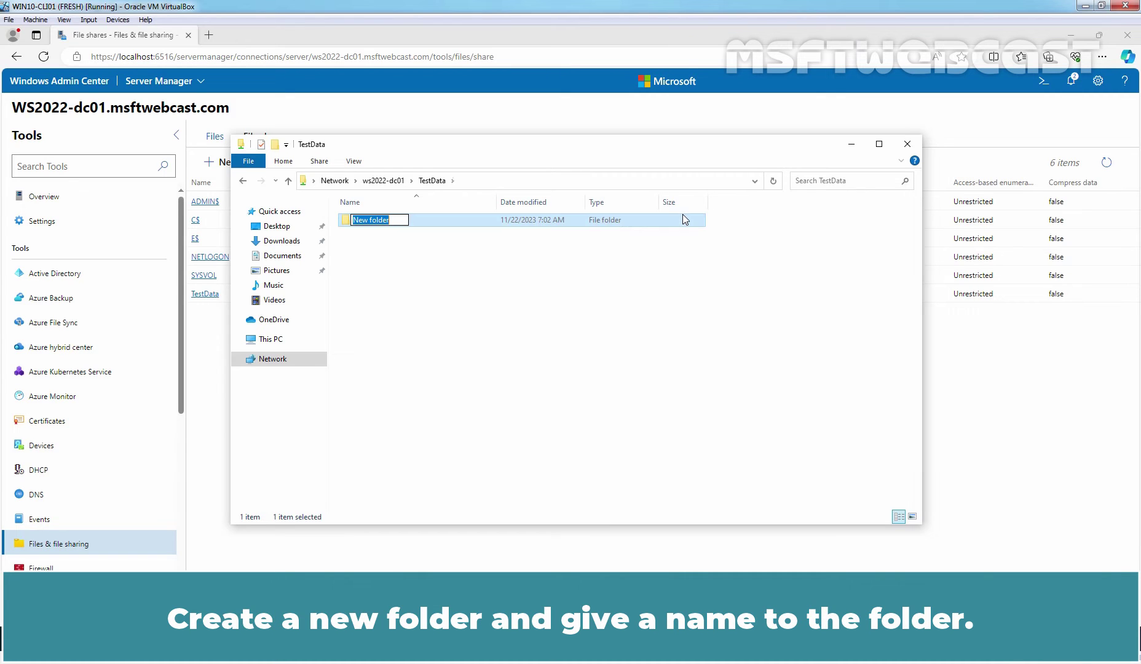
text(Admin)
key(Return)
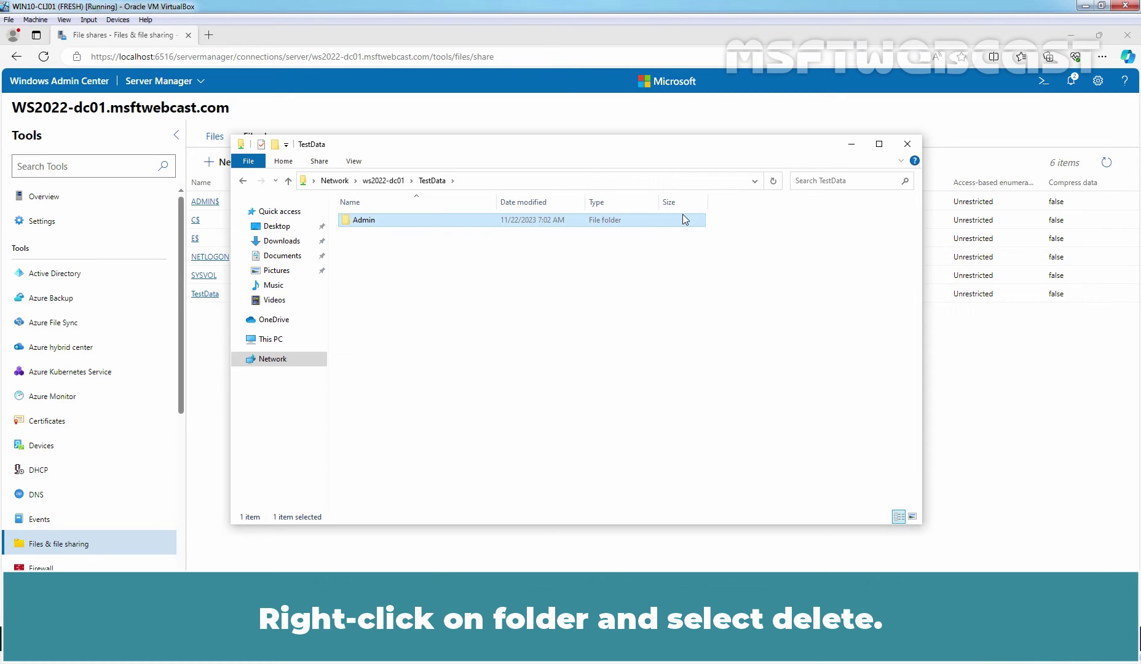
Step: Permanently delete the Admin folder and return to the File shares list
right_click(415, 219)
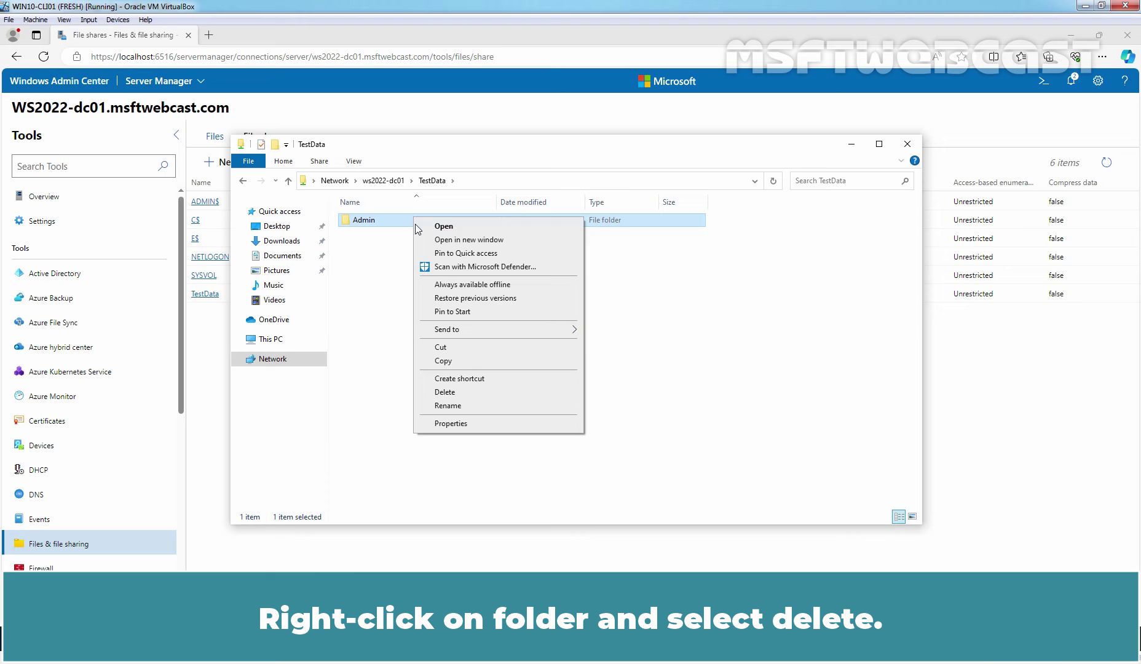
click(455, 394)
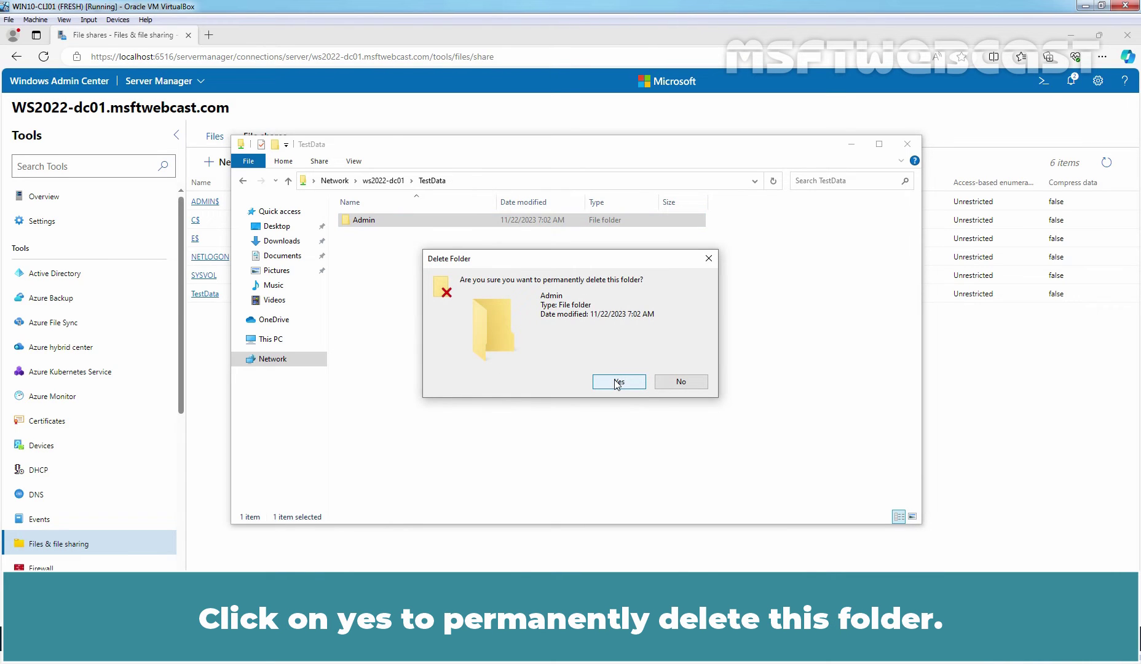
click(617, 382)
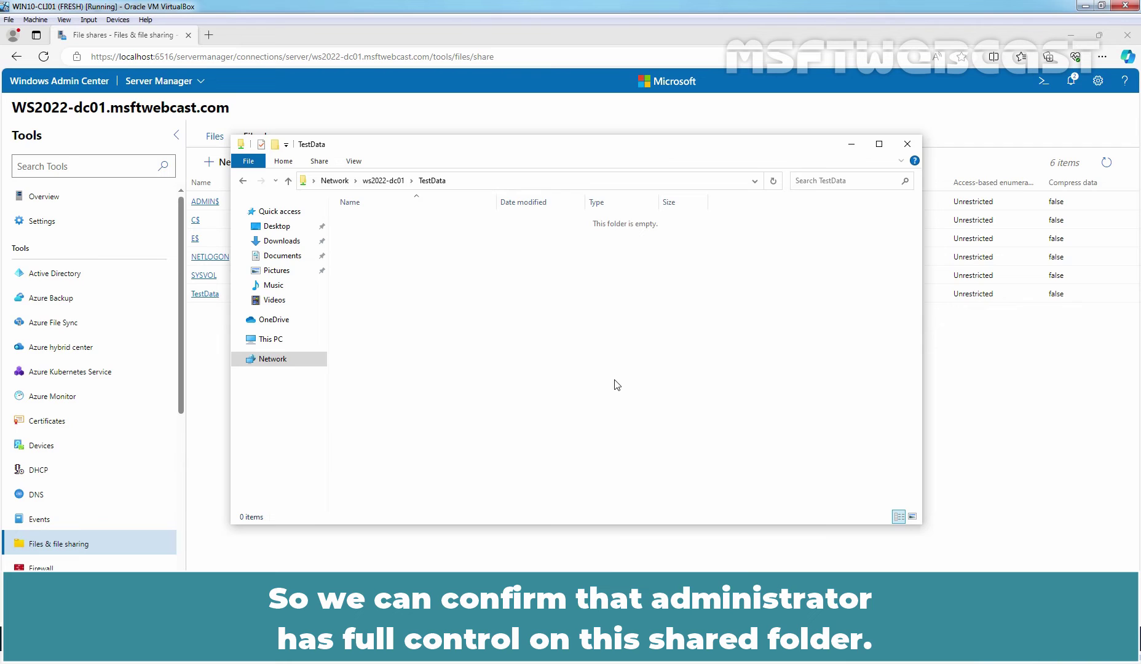
click(471, 560)
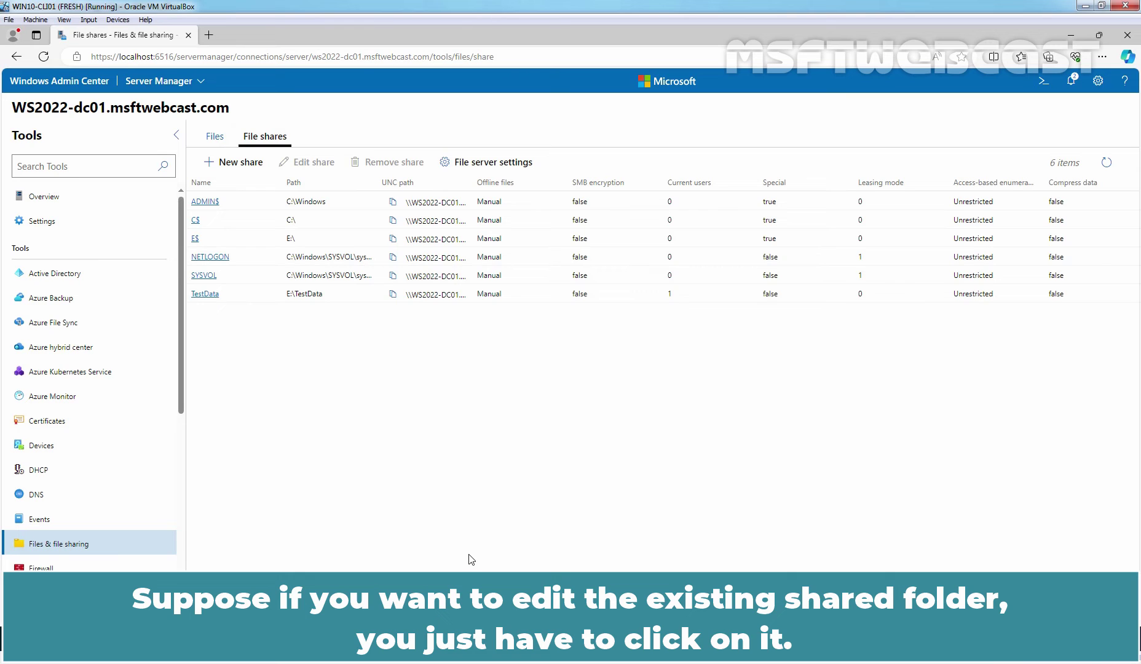
Step: Change TestGroup's permission on the TestData share to Read and save the edit
click(215, 294)
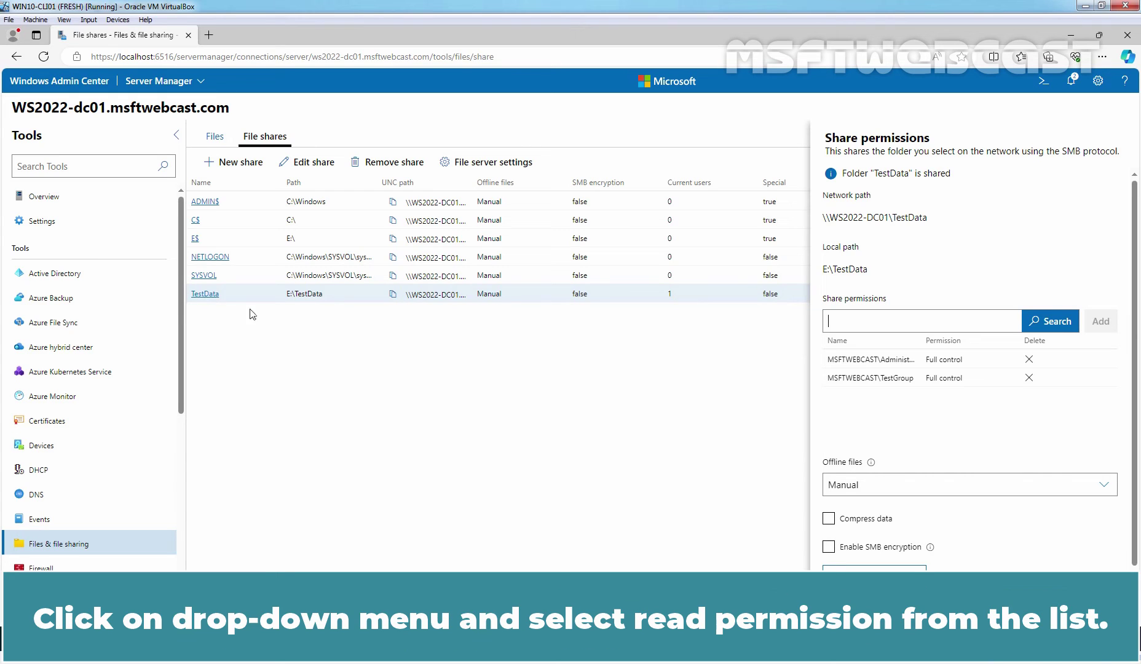
click(1005, 377)
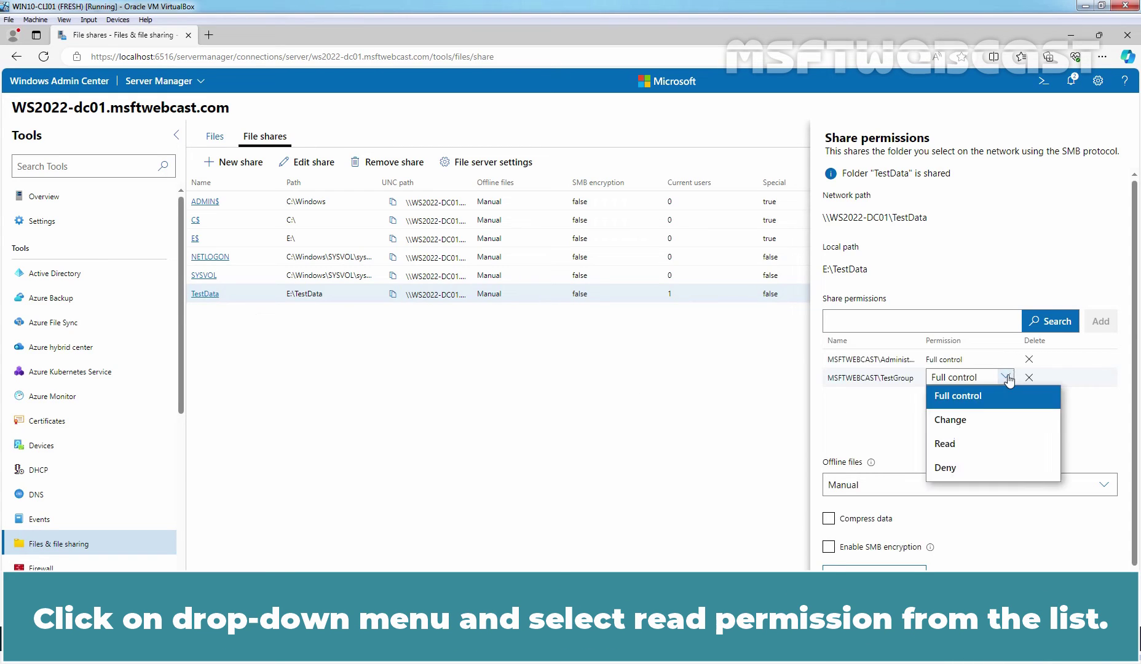
click(952, 449)
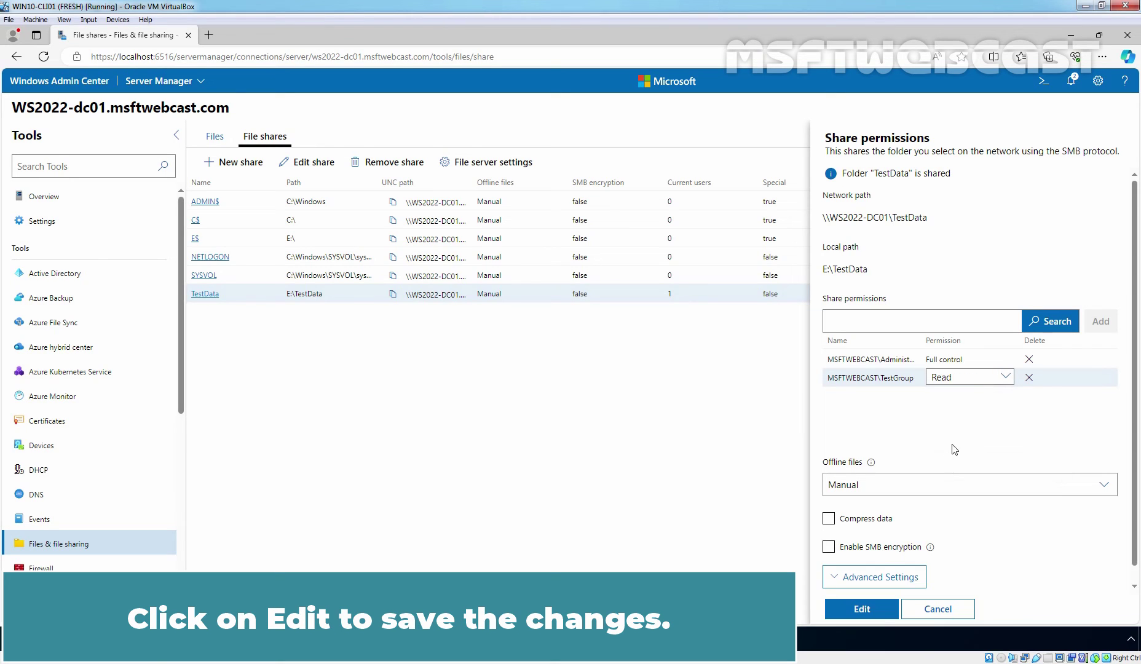
click(863, 609)
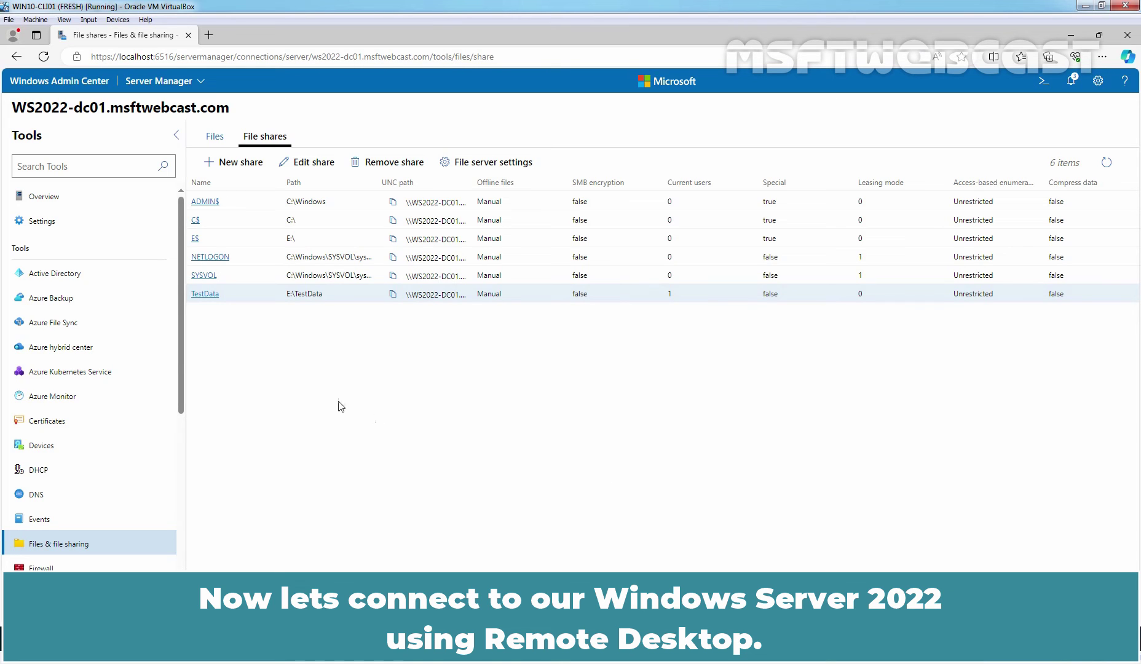
Step: Connect a Remote Desktop session to WS2022-dc01 as Administrator, trusting its certificate
scroll(123, 329, down, 3)
scroll(123, 329, down, 3)
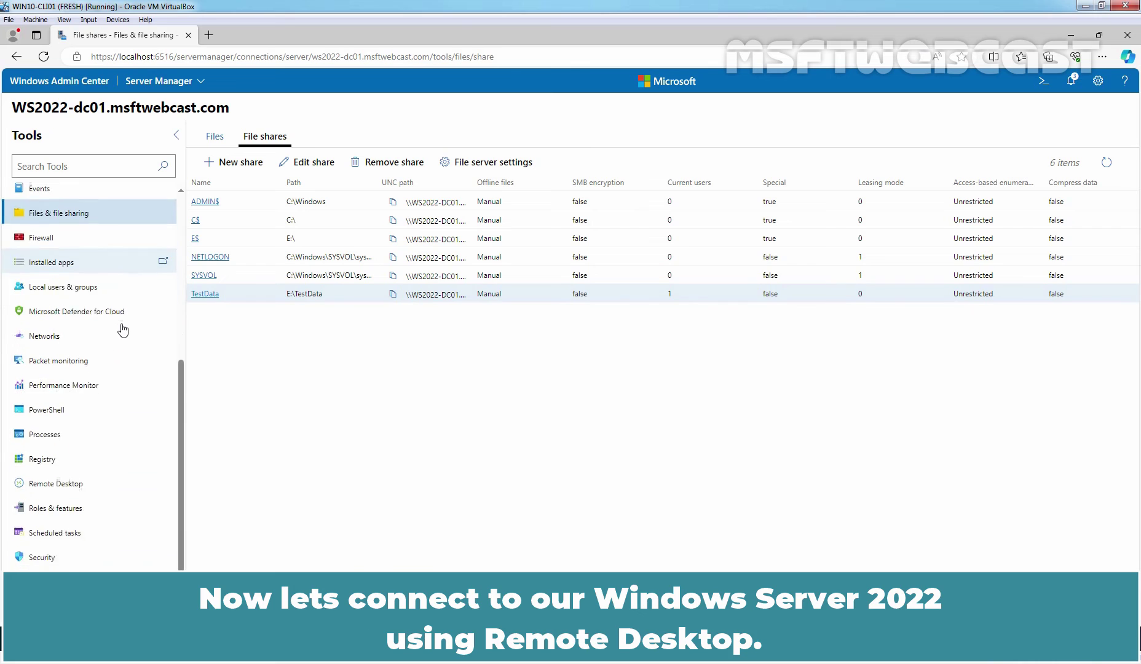
click(57, 418)
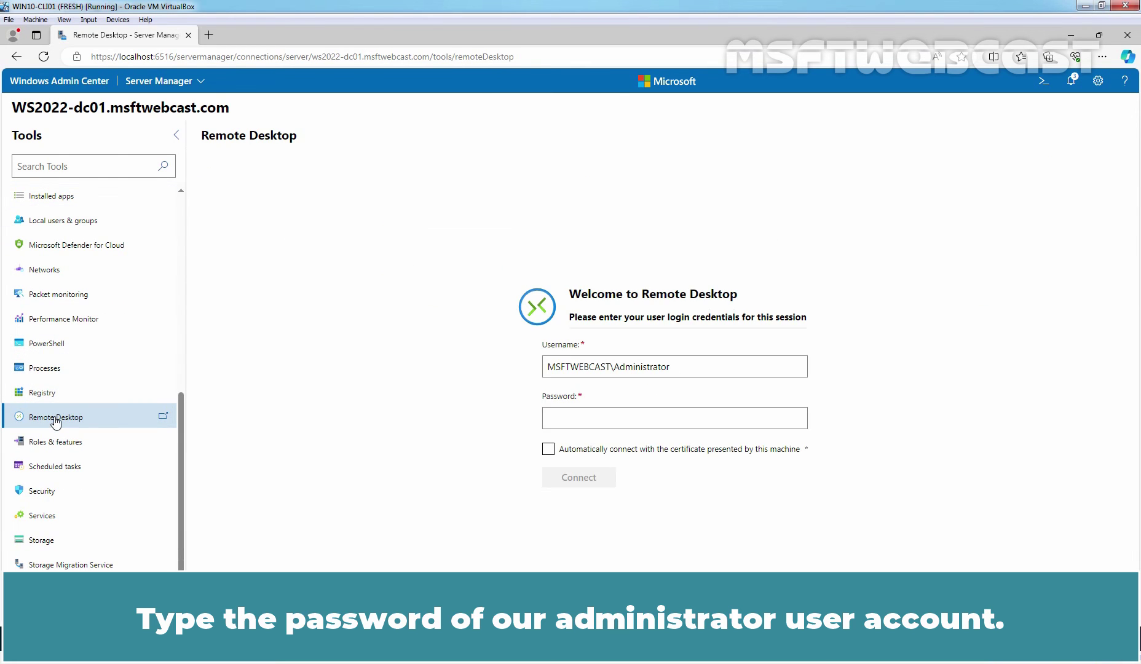
click(611, 422)
text(*********)
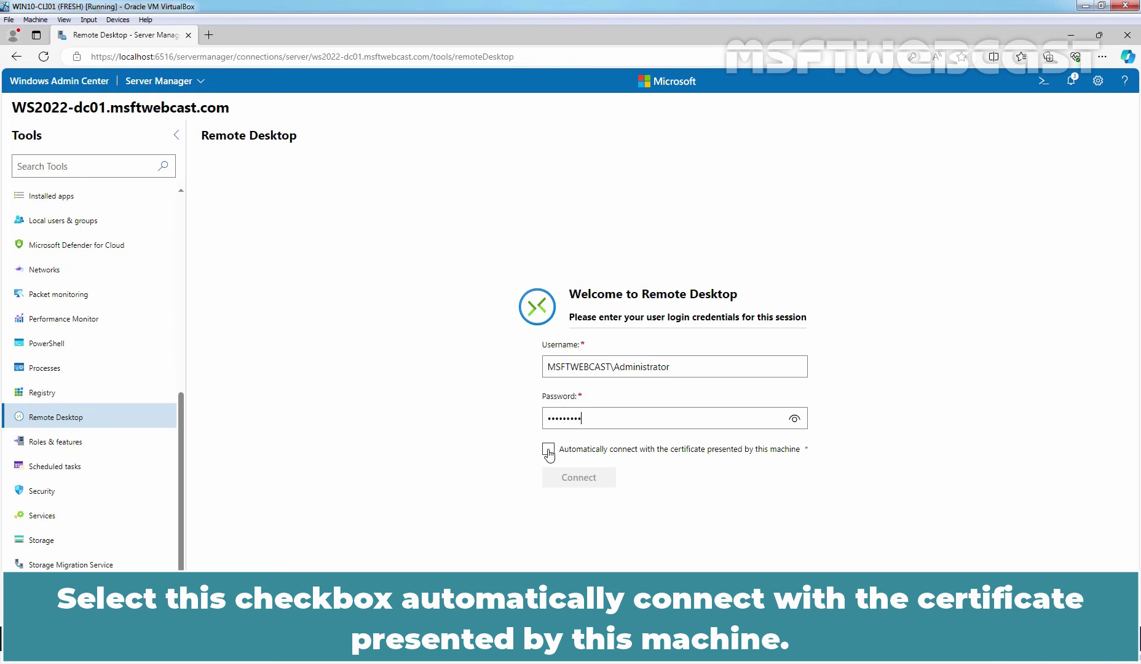
click(548, 451)
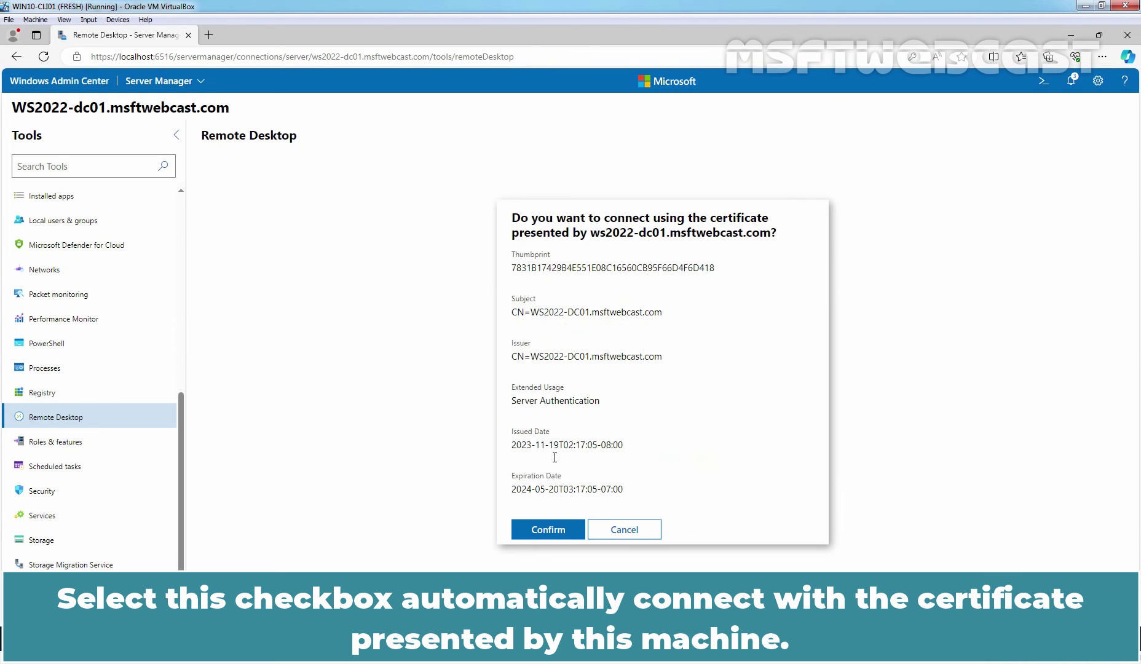
click(546, 531)
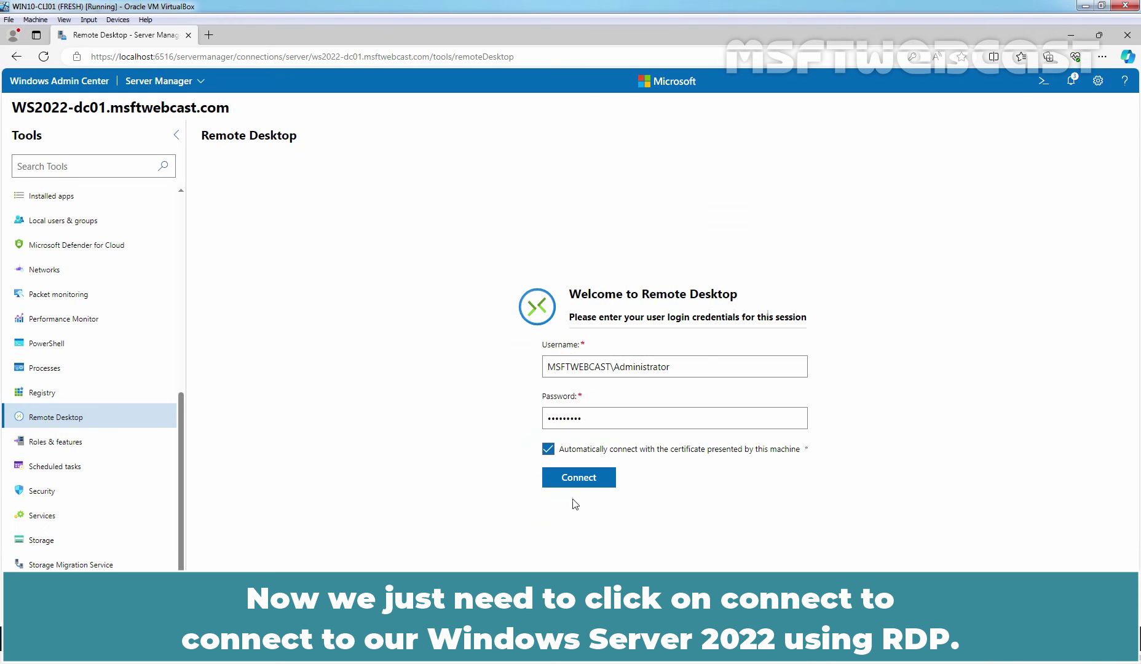
click(578, 479)
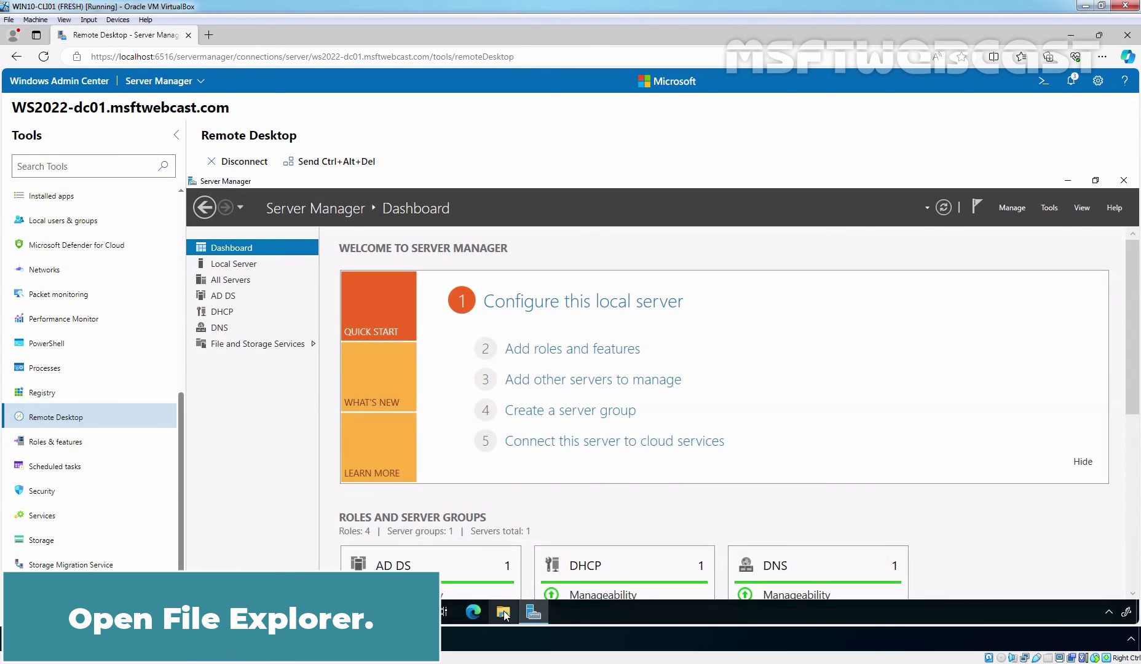
Step: Browse to DataStore (E:) in File Explorer and open the TestData folder's Advanced Sharing, showing share name TestData
click(506, 609)
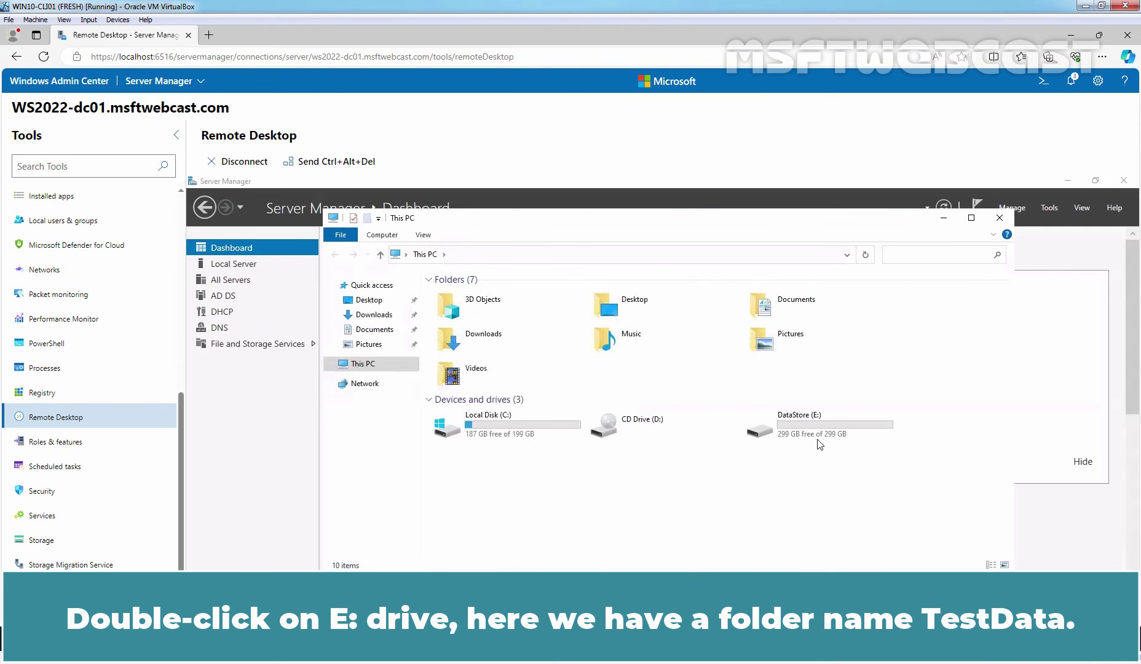
double_click(808, 426)
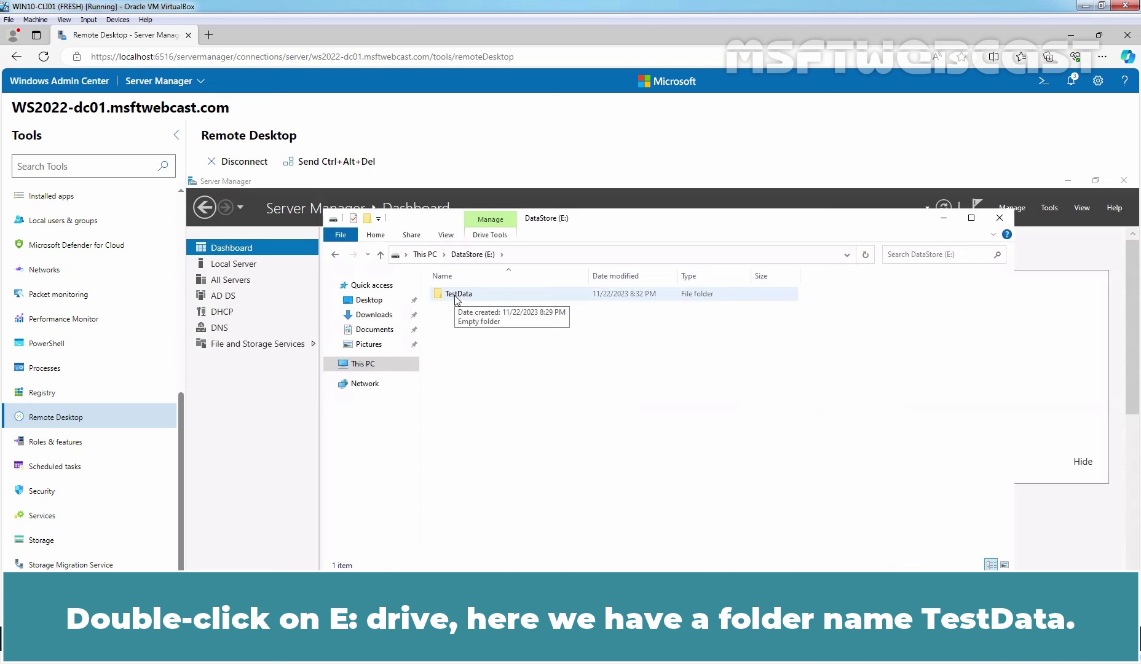
right_click(456, 297)
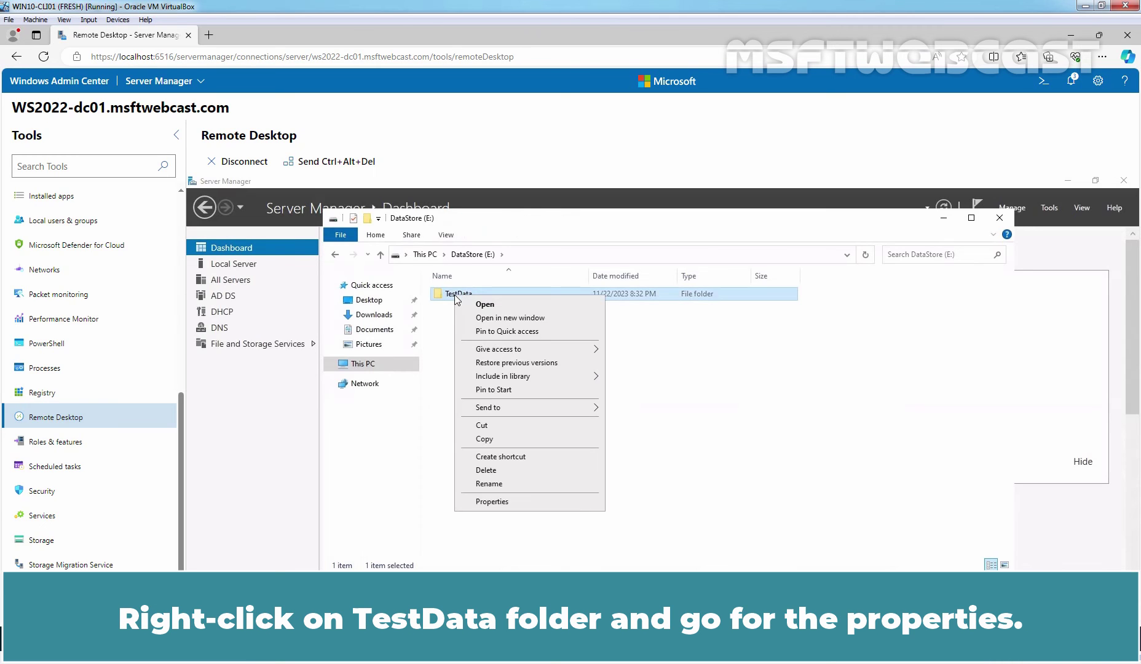
click(504, 502)
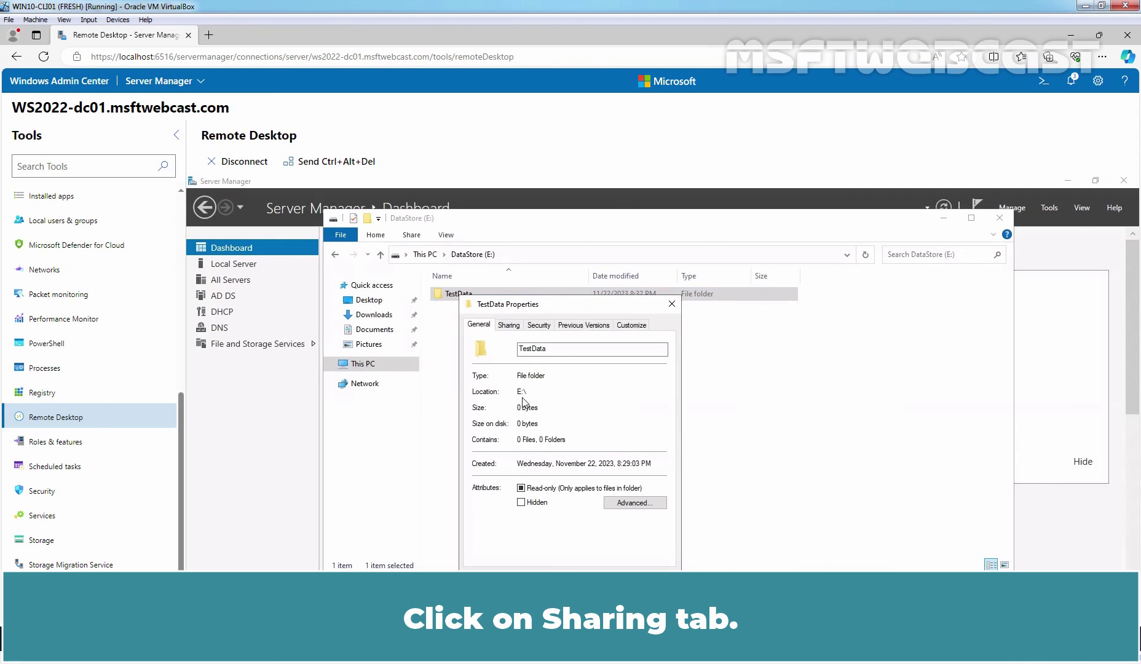
click(511, 330)
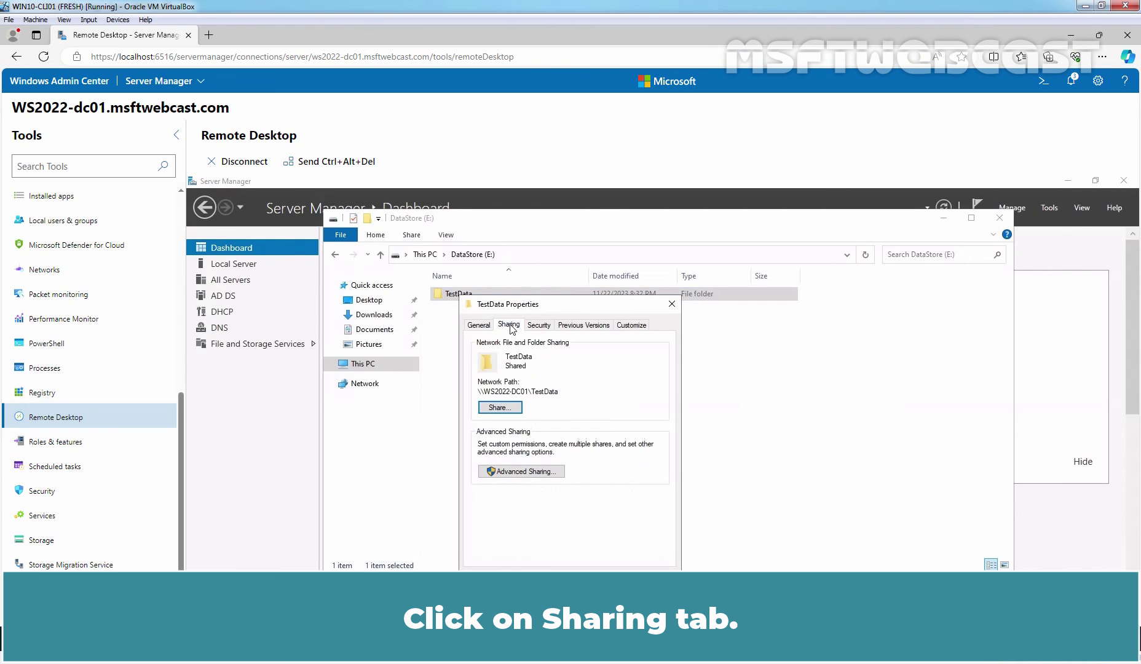
click(516, 471)
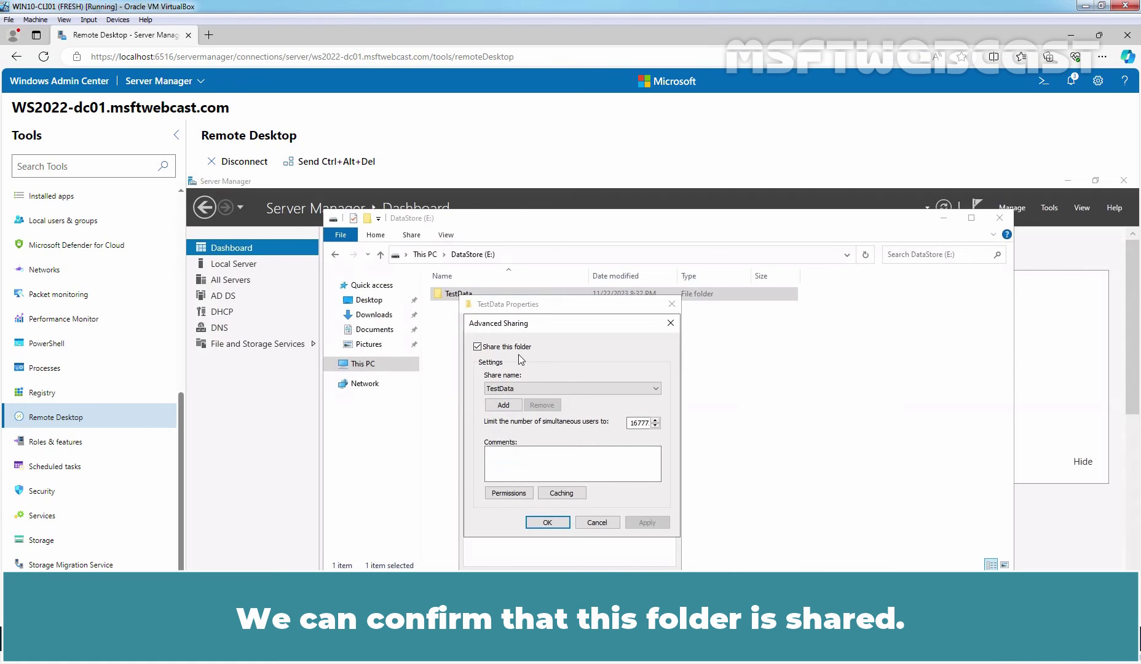
Step: View the TestData share permissions: TestGroup has Read, Administrator has Full Control, Change and Read
click(509, 493)
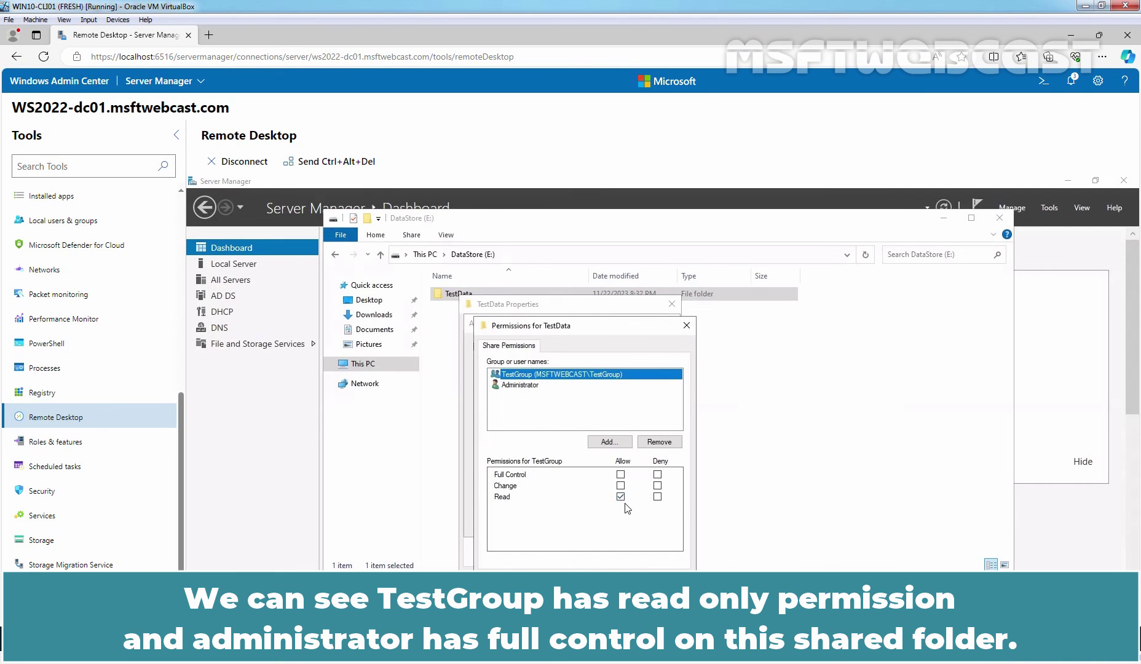
click(520, 385)
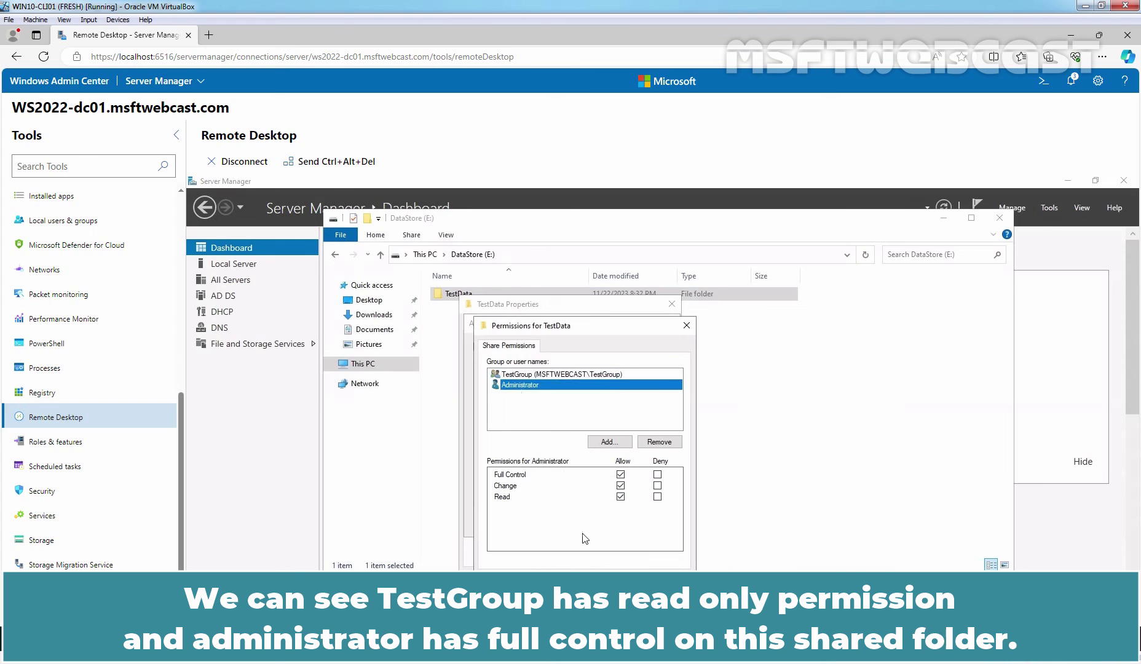